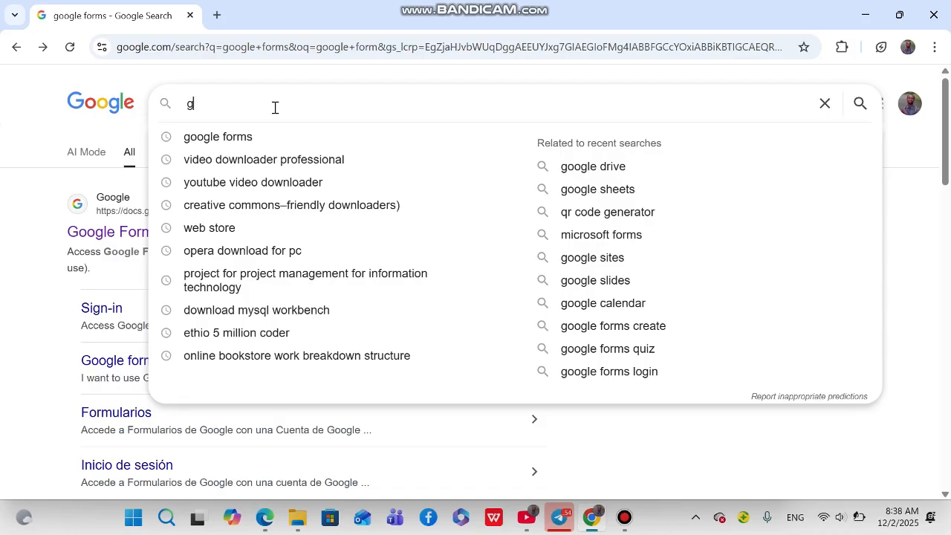
Search Google for "google forms"
{"action": "type", "text": "oo"}
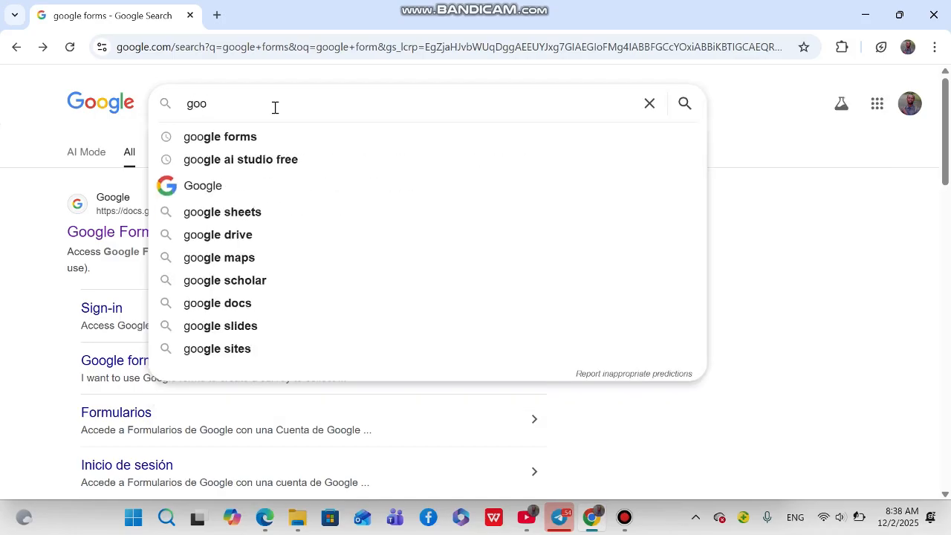
{"action": "type", "text": "gle for"}
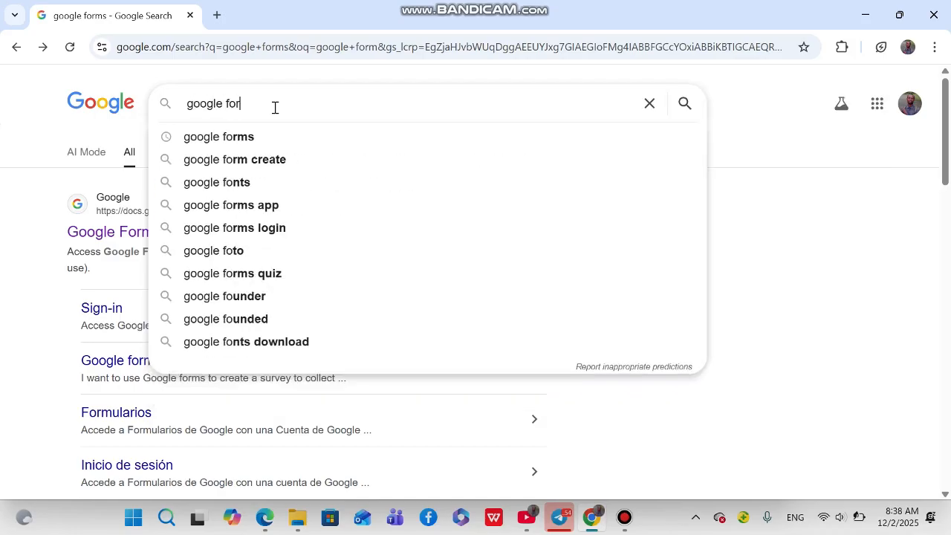
{"action": "type", "text": "ms"}
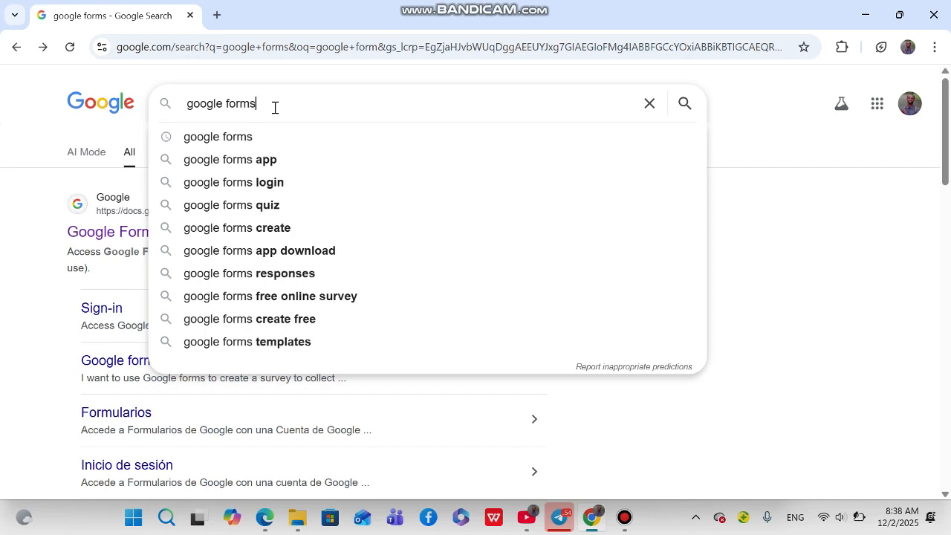
{"action": "key", "text": "Return"}
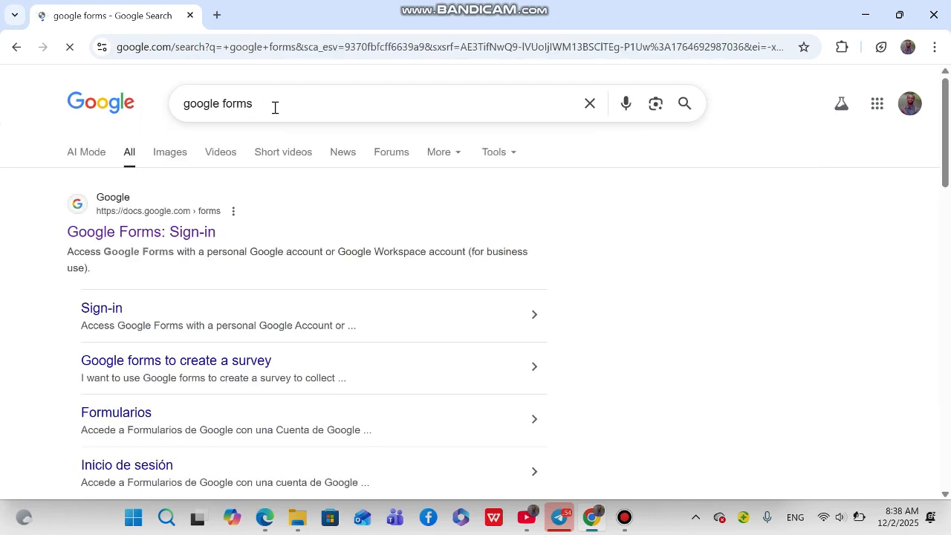
Open Forms from the list of Google apps
{"action": "left_click", "coordinate": [878, 104]}
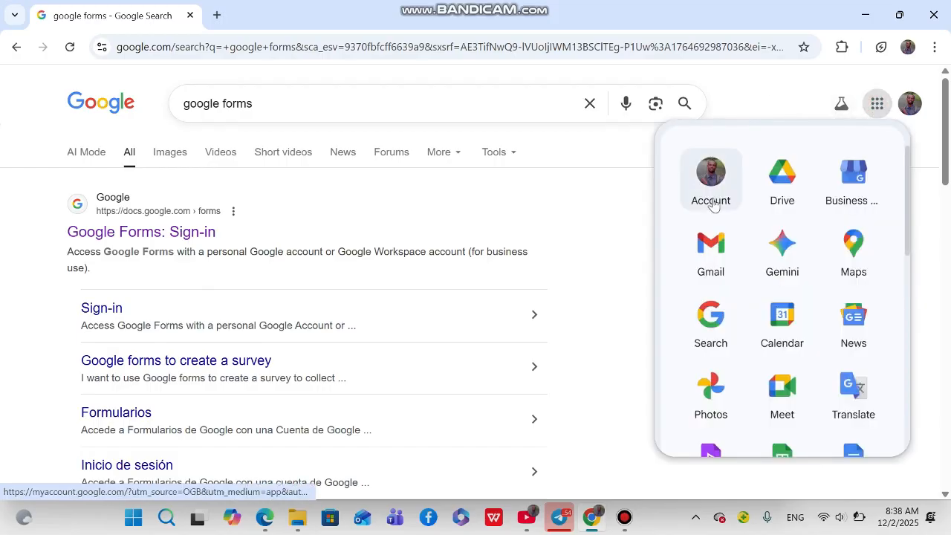
{"action": "scroll", "coordinate": [713, 216], "scroll_direction": "down", "scroll_amount": 3}
{"action": "scroll", "coordinate": [714, 215], "scroll_direction": "down", "scroll_amount": 8}
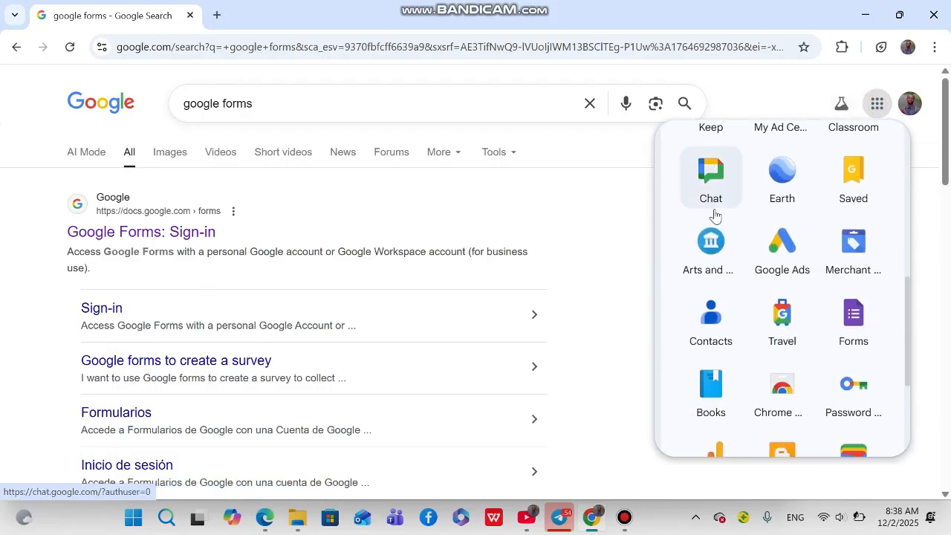
{"action": "scroll", "coordinate": [714, 215], "scroll_direction": "up", "scroll_amount": 10}
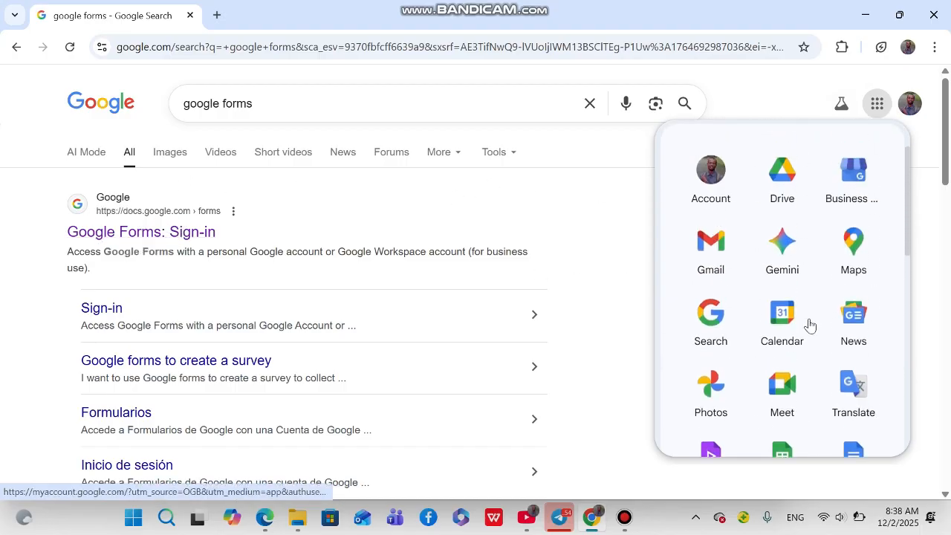
{"action": "scroll", "coordinate": [794, 335], "scroll_direction": "down", "scroll_amount": 7}
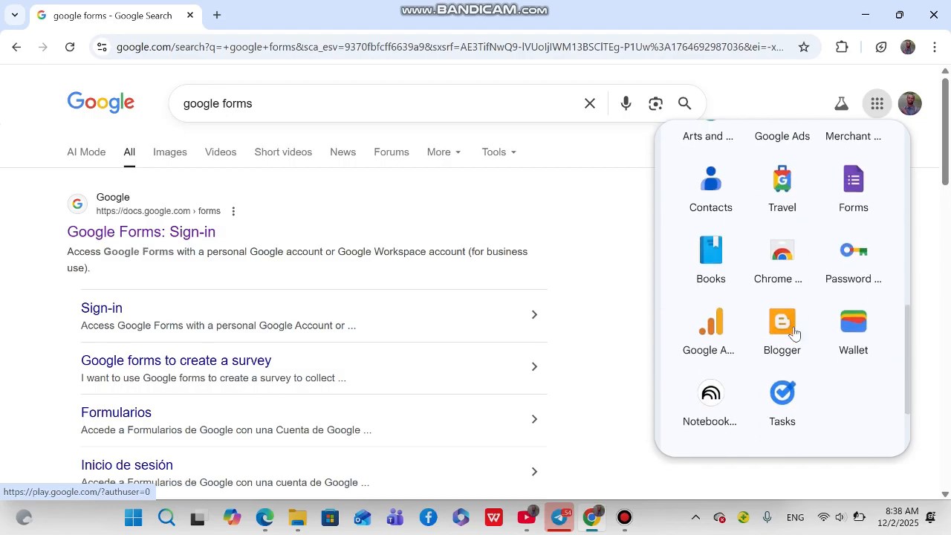
{"action": "left_click", "coordinate": [846, 337]}
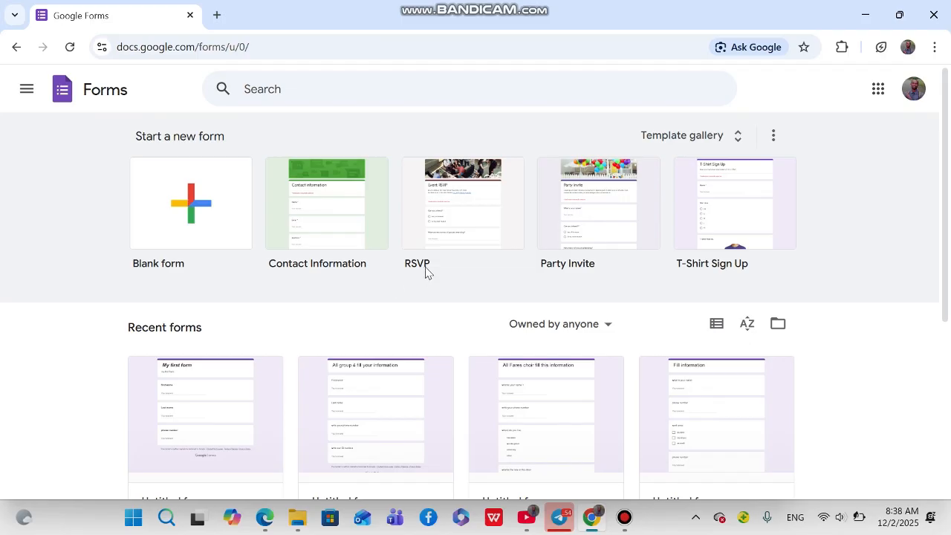
Create a new blank form
{"action": "scroll", "coordinate": [394, 312], "scroll_direction": "down", "scroll_amount": 3}
{"action": "scroll", "coordinate": [372, 315], "scroll_direction": "up", "scroll_amount": 2}
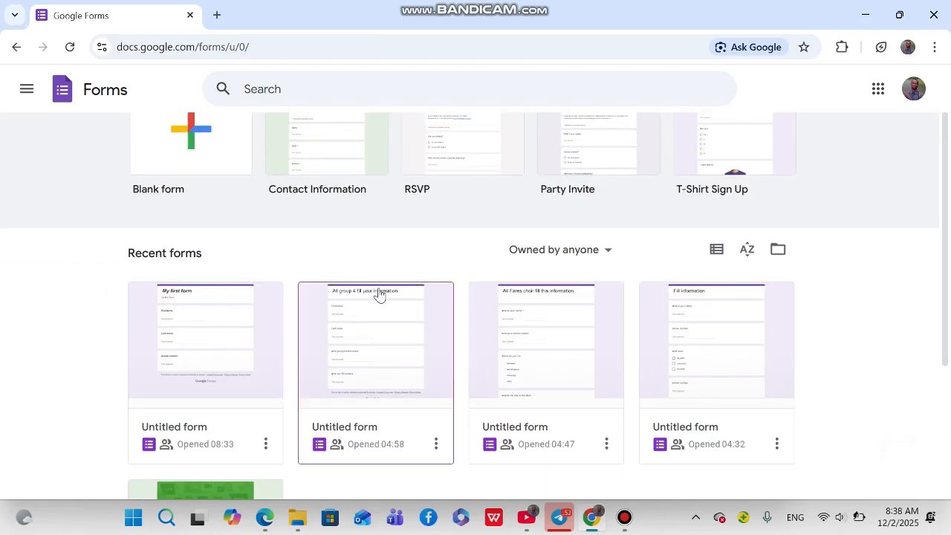
{"action": "scroll", "coordinate": [373, 354], "scroll_direction": "down", "scroll_amount": 3}
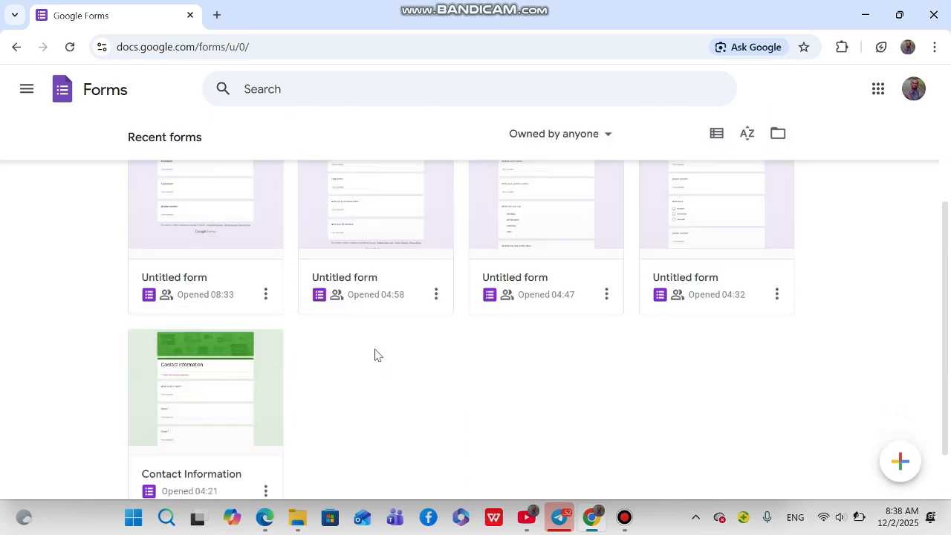
{"action": "scroll", "coordinate": [376, 354], "scroll_direction": "up", "scroll_amount": 3}
{"action": "scroll", "coordinate": [230, 195], "scroll_direction": "up", "scroll_amount": 2}
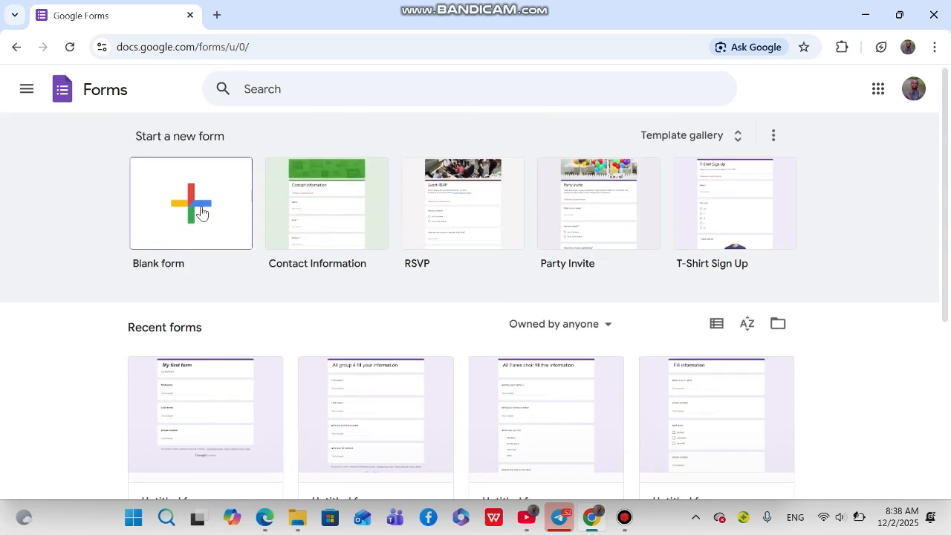
{"action": "left_click", "coordinate": [203, 212]}
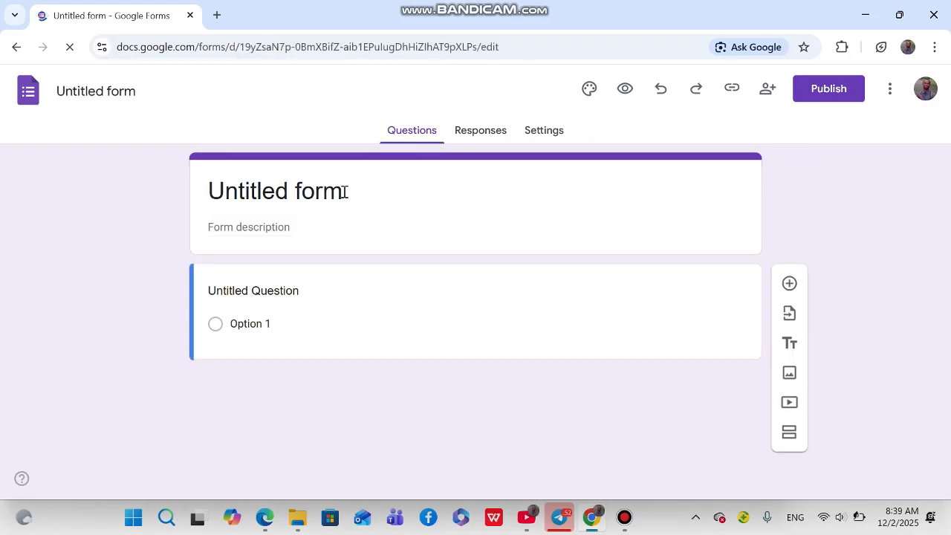
Add a question below the form header and replace the form's title with "My first form"
{"action": "left_click_drag", "start_coordinate": [344, 191], "coordinate": [209, 191]}
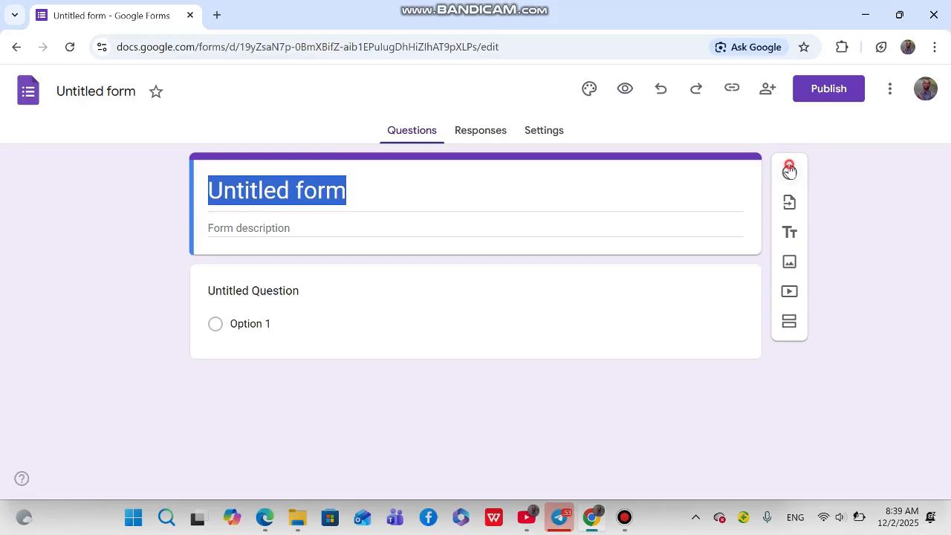
{"action": "left_click", "coordinate": [789, 172]}
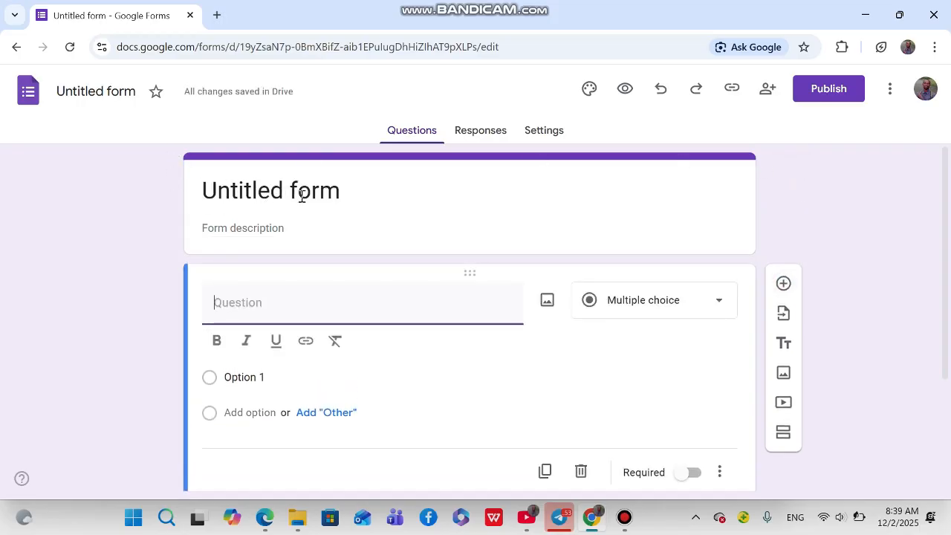
{"action": "left_click_drag", "start_coordinate": [344, 190], "coordinate": [178, 197]}
{"action": "key", "text": "BackSpace"}
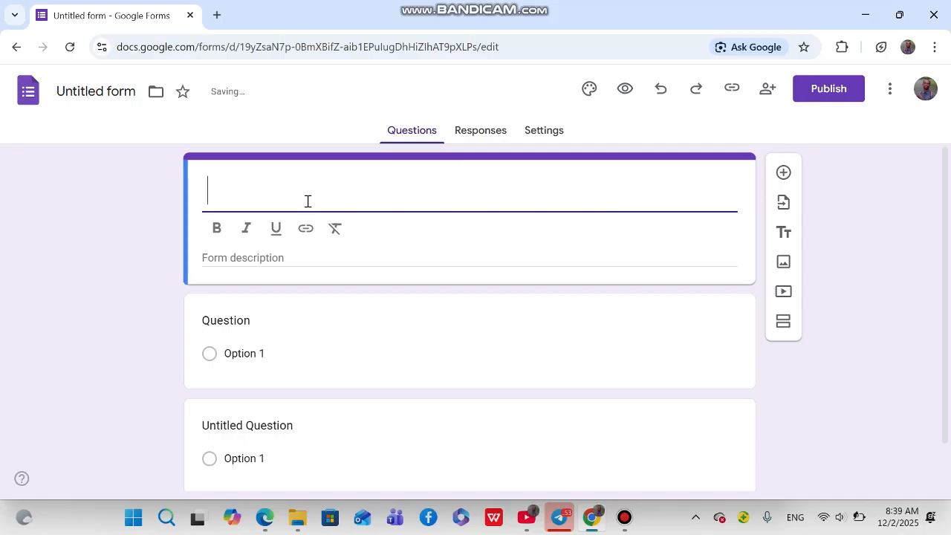
{"action": "type", "text": "my firs"}
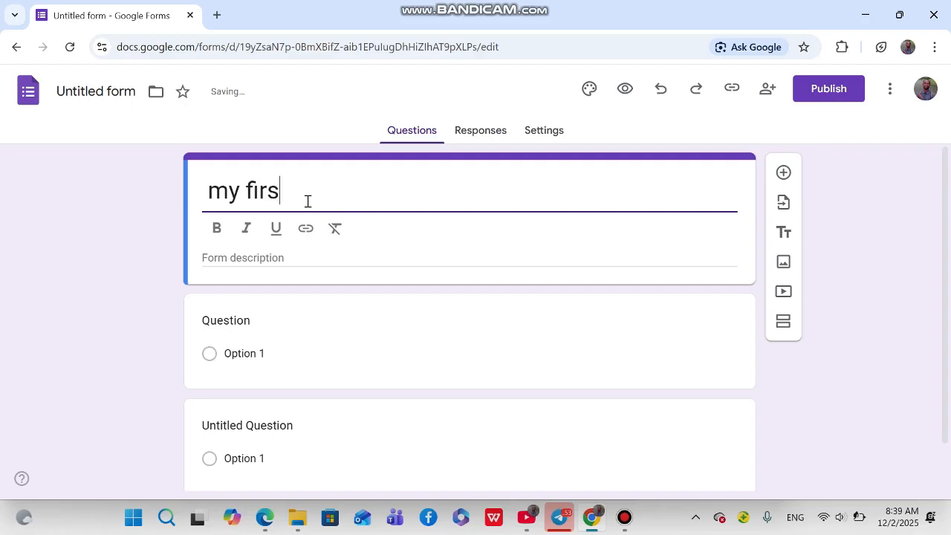
{"action": "type", "text": "t form"}
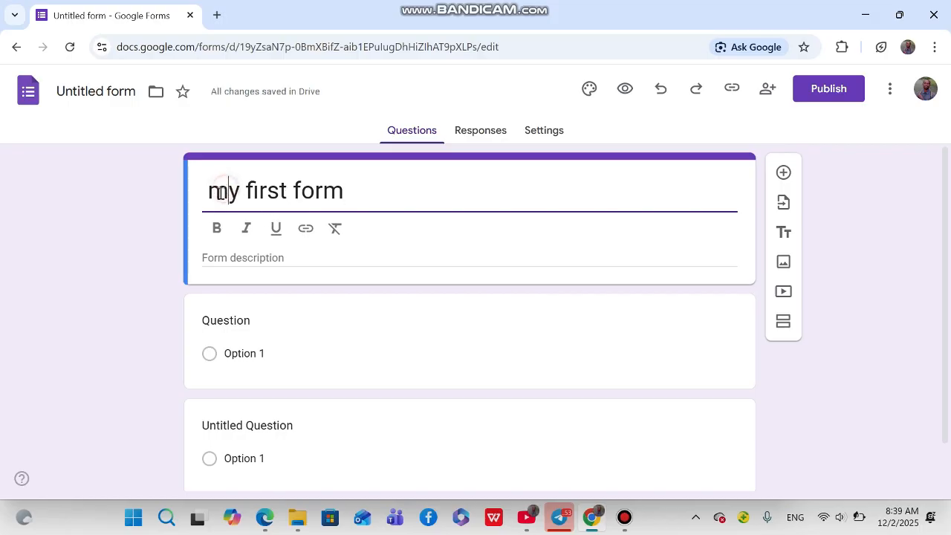
{"action": "left_click_drag", "start_coordinate": [228, 190], "coordinate": [213, 192]}
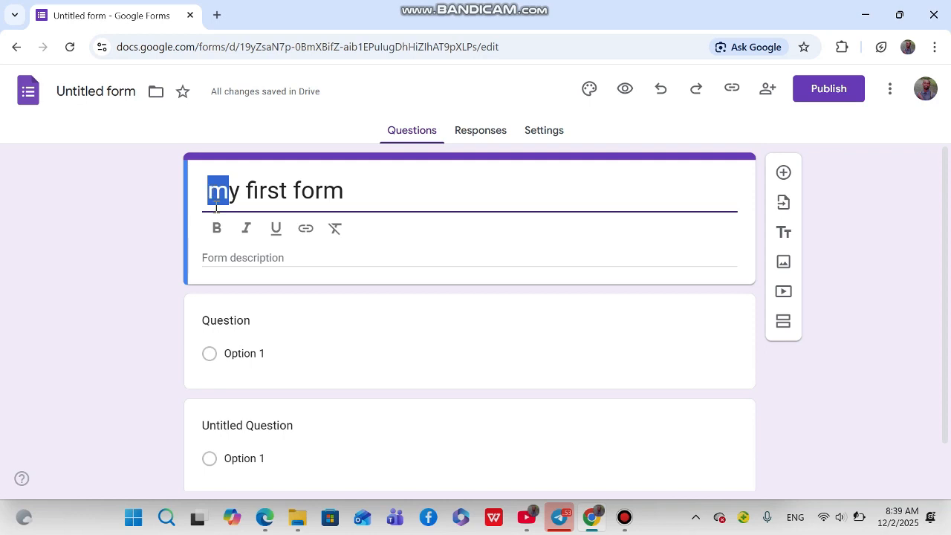
{"action": "type", "text": "M"}
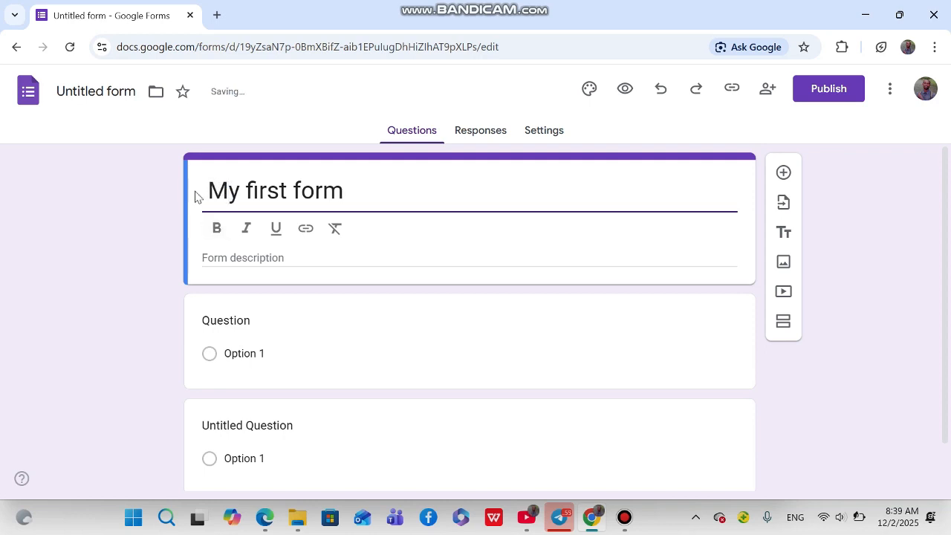
Format the form title "My first form" as bold and italic
{"action": "left_click_drag", "start_coordinate": [208, 190], "coordinate": [347, 183]}
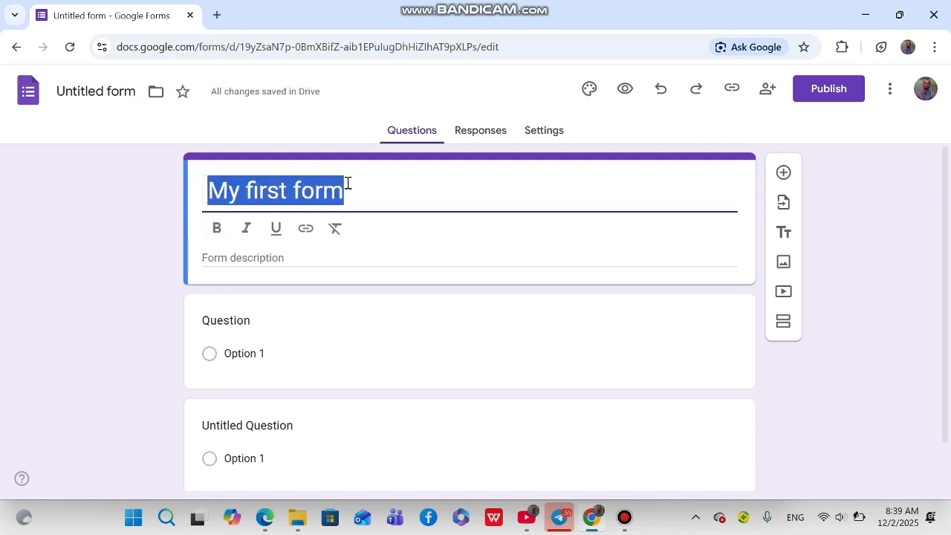
{"action": "left_click", "coordinate": [216, 228]}
{"action": "left_click", "coordinate": [245, 229]}
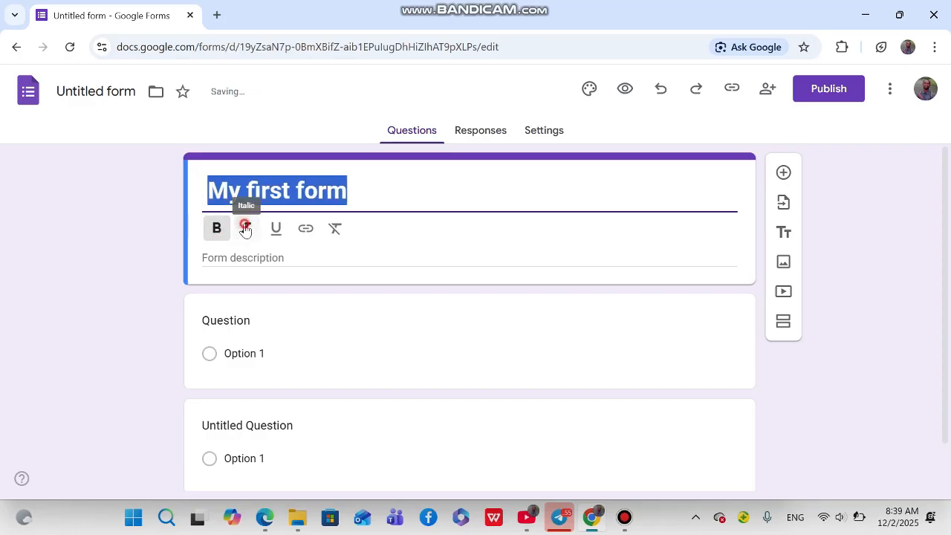
{"action": "left_click", "coordinate": [366, 186]}
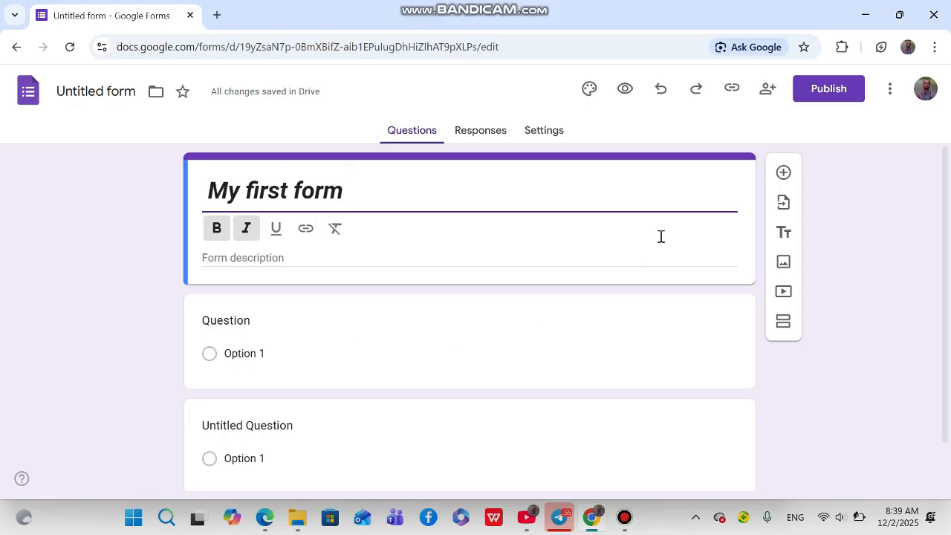
Add a short-answer question directly below the form header, titled "First Name" in bold
{"action": "left_click", "coordinate": [784, 174]}
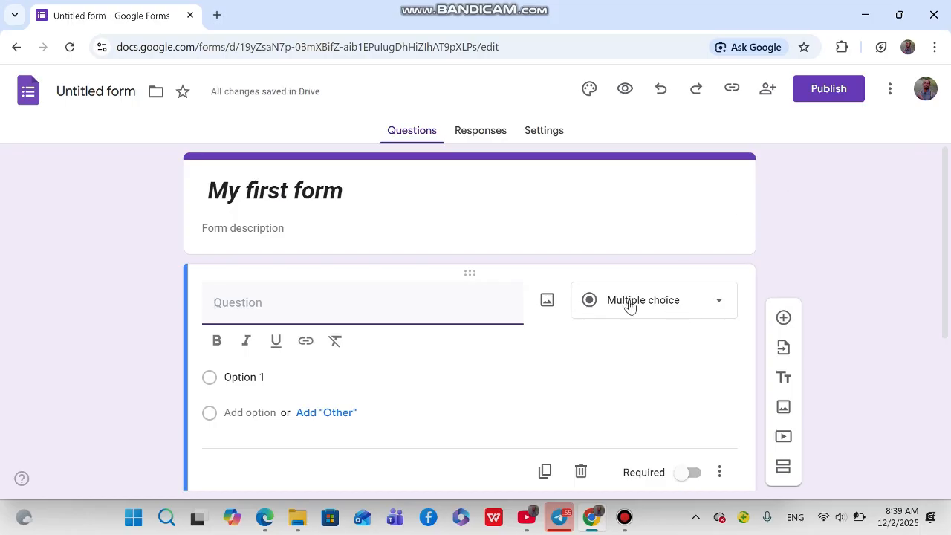
{"action": "left_click", "coordinate": [718, 301]}
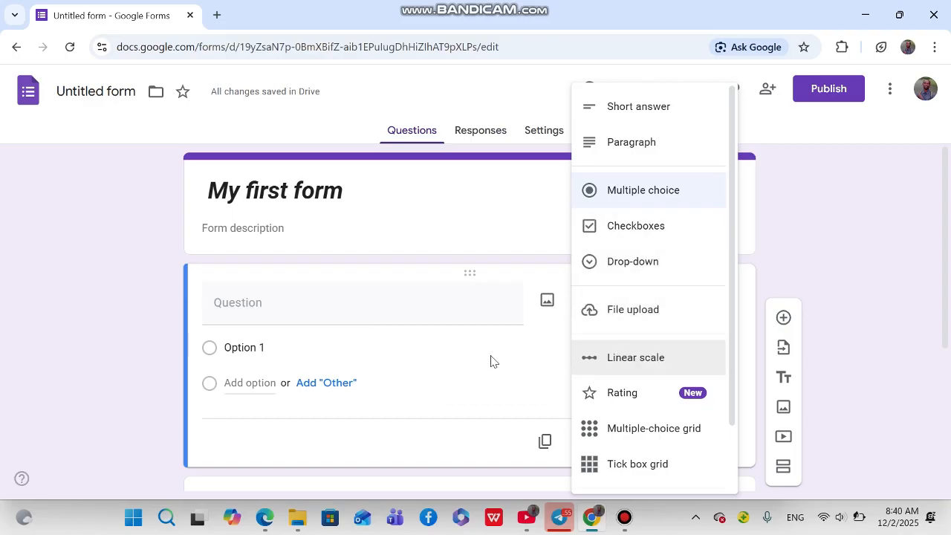
{"action": "left_click", "coordinate": [603, 108]}
{"action": "left_click", "coordinate": [232, 308]}
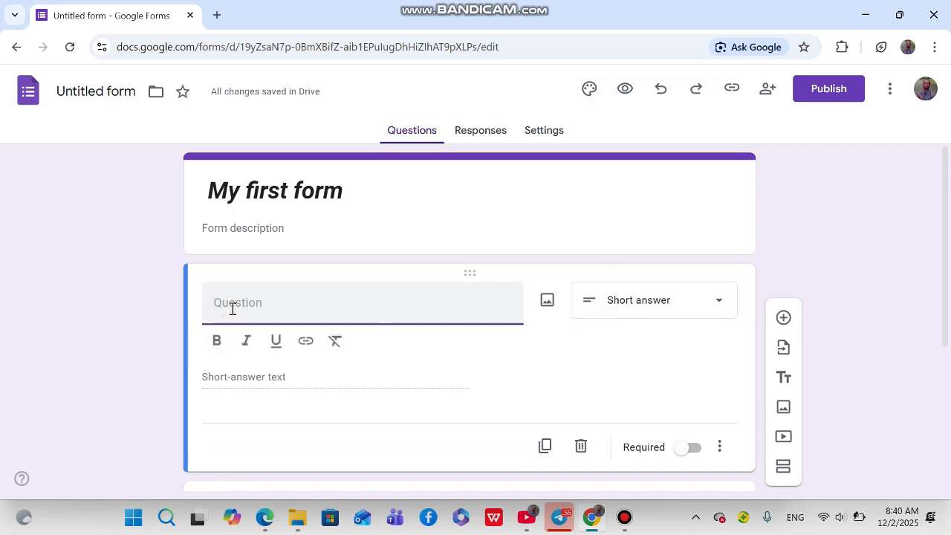
{"action": "type", "text": "First"}
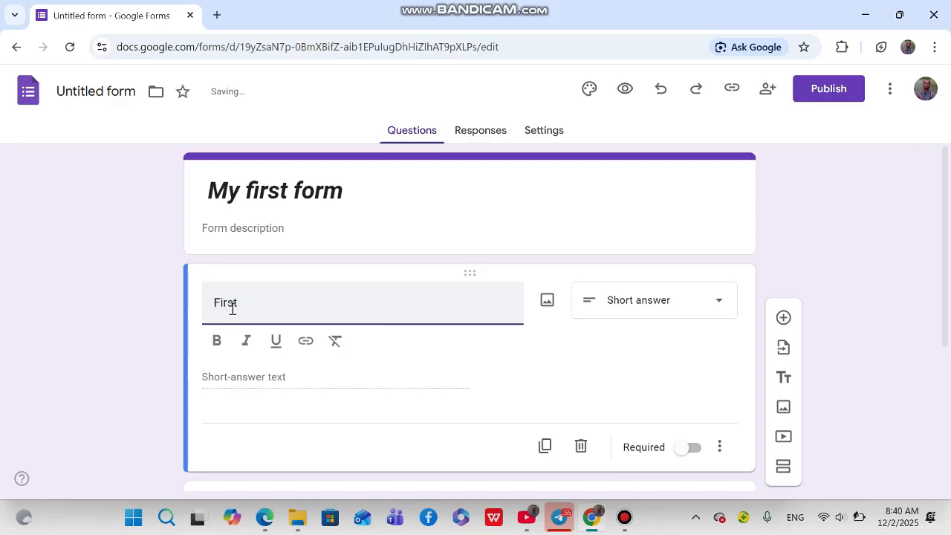
{"action": "type", "text": " Name"}
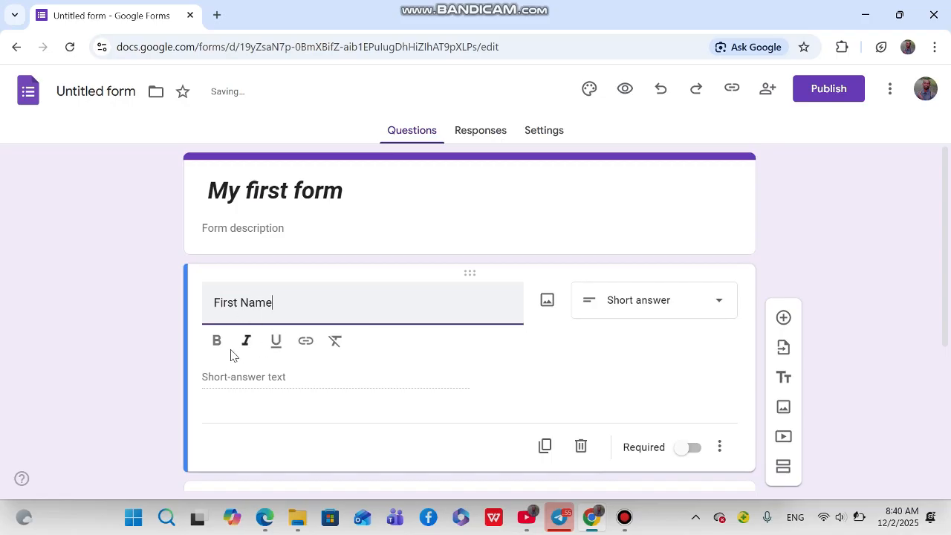
{"action": "left_click_drag", "start_coordinate": [215, 304], "coordinate": [275, 304]}
{"action": "left_click", "coordinate": [215, 340]}
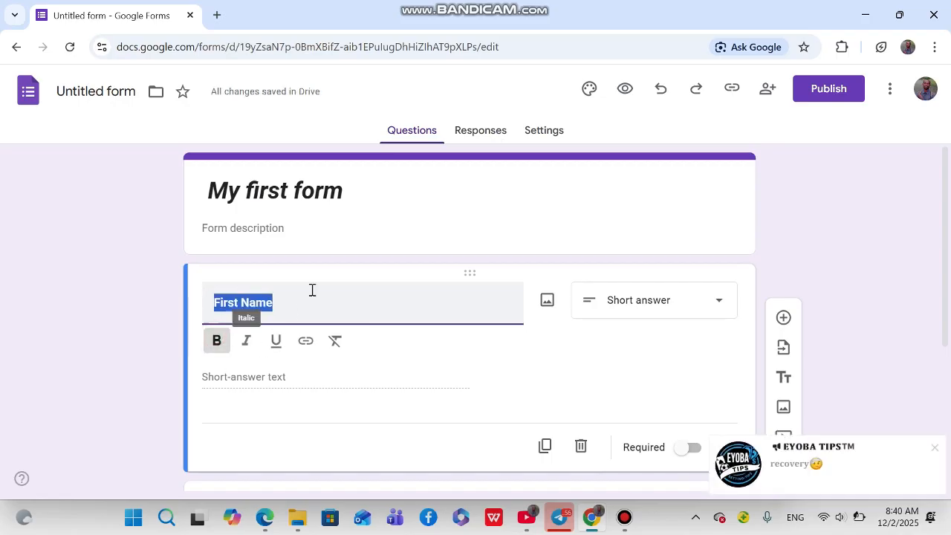
{"action": "left_click", "coordinate": [312, 291]}
Add a short-answer question below First Name, titled "Last Name" in bold
{"action": "scroll", "coordinate": [304, 314], "scroll_direction": "down", "scroll_amount": 1}
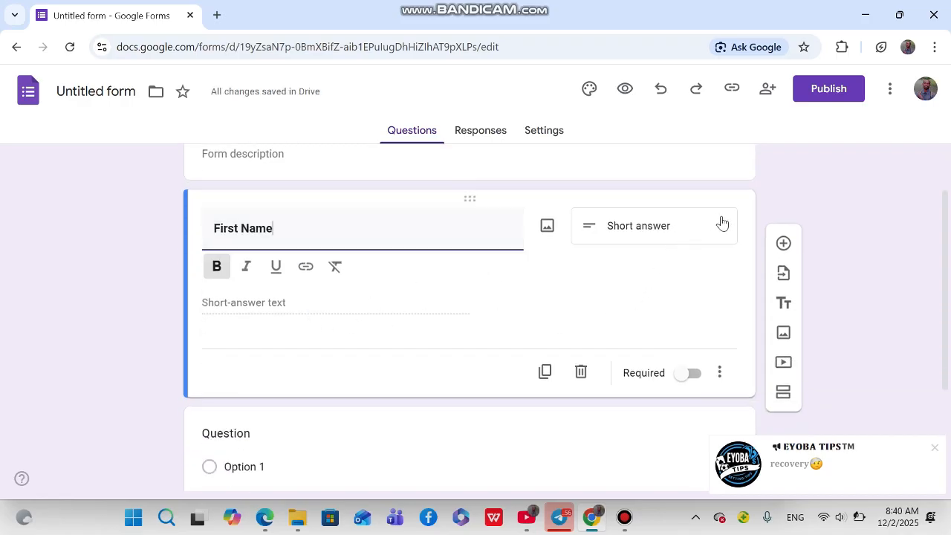
{"action": "left_click", "coordinate": [783, 244]}
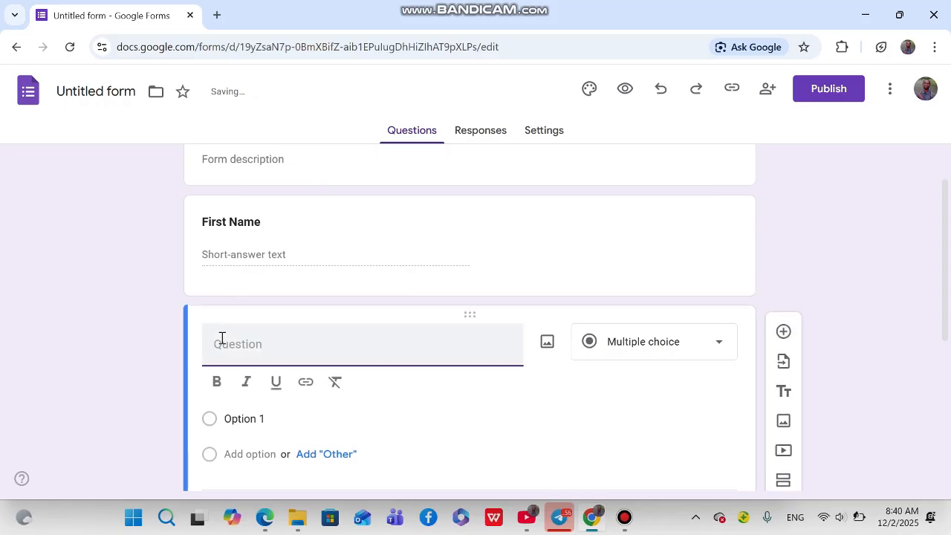
{"action": "type", "text": "Last name"}
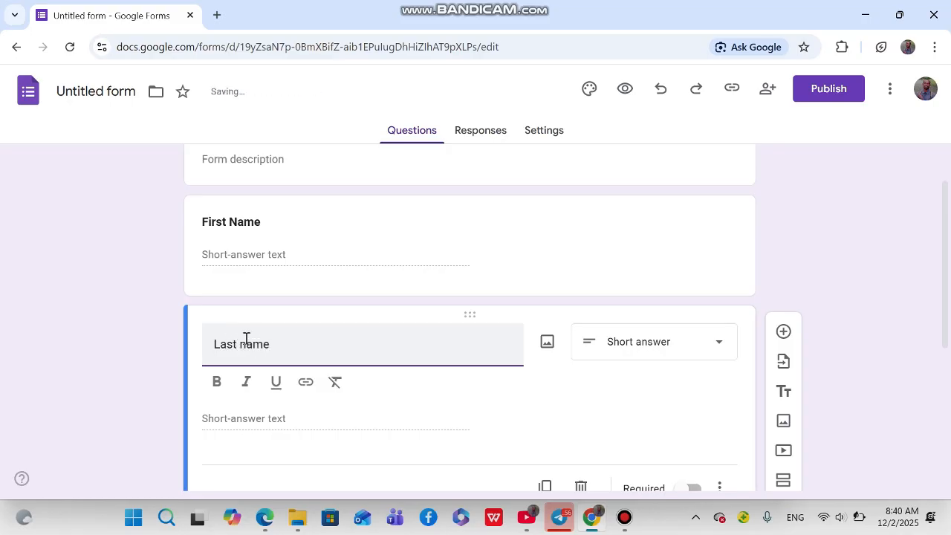
{"action": "left_click", "coordinate": [247, 340]}
{"action": "key", "text": "BackSpace"}
{"action": "type", "text": "N"}
{"action": "left_click_drag", "start_coordinate": [215, 342], "coordinate": [272, 342]}
{"action": "left_click", "coordinate": [217, 381]}
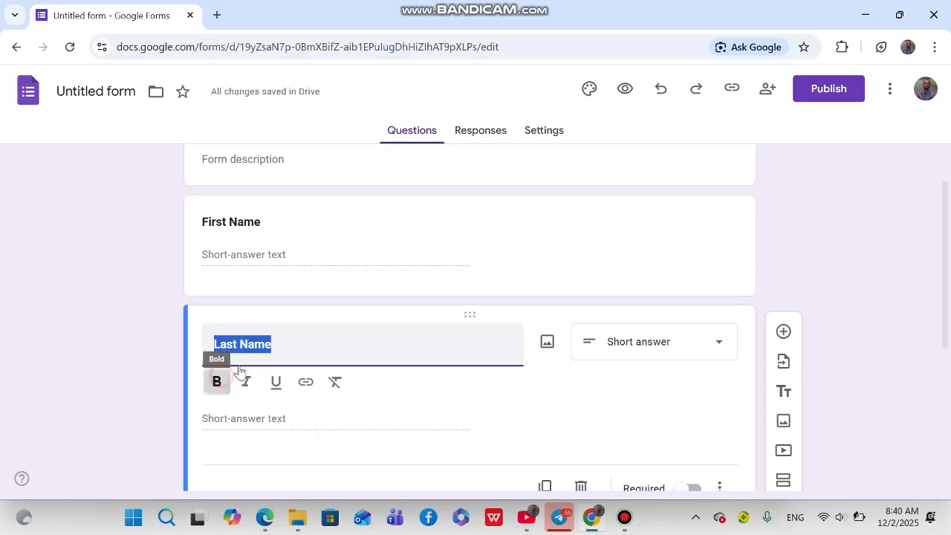
{"action": "left_click", "coordinate": [318, 339]}
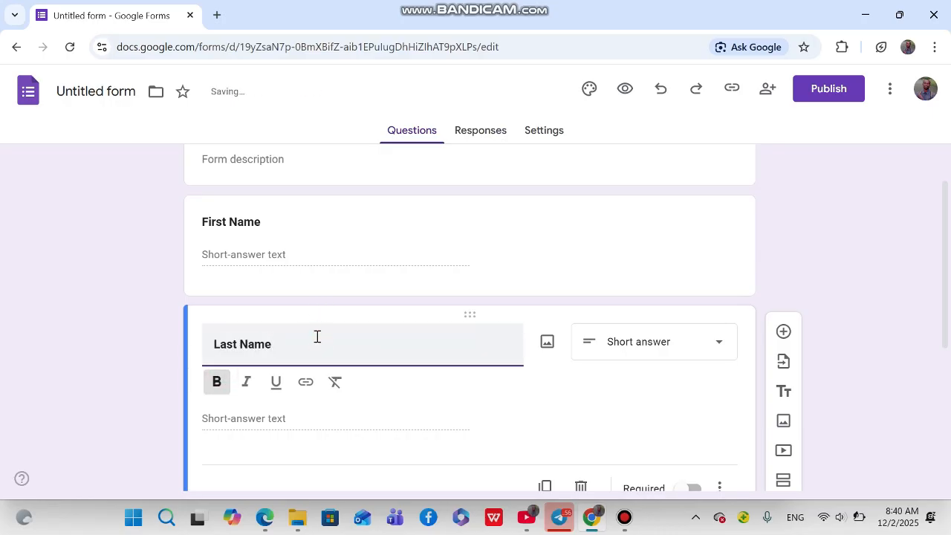
{"action": "scroll", "coordinate": [318, 340], "scroll_direction": "down", "scroll_amount": 1}
{"action": "scroll", "coordinate": [316, 342], "scroll_direction": "down", "scroll_amount": 1}
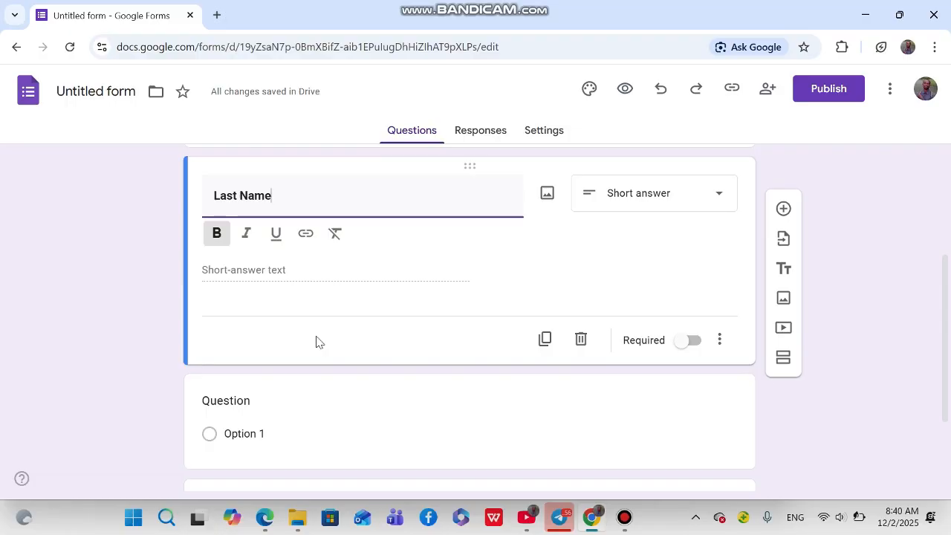
Add a short-answer question below Last Name, titled "Phone number" in bold
{"action": "scroll", "coordinate": [315, 342], "scroll_direction": "up", "scroll_amount": 2}
{"action": "left_click", "coordinate": [782, 335]}
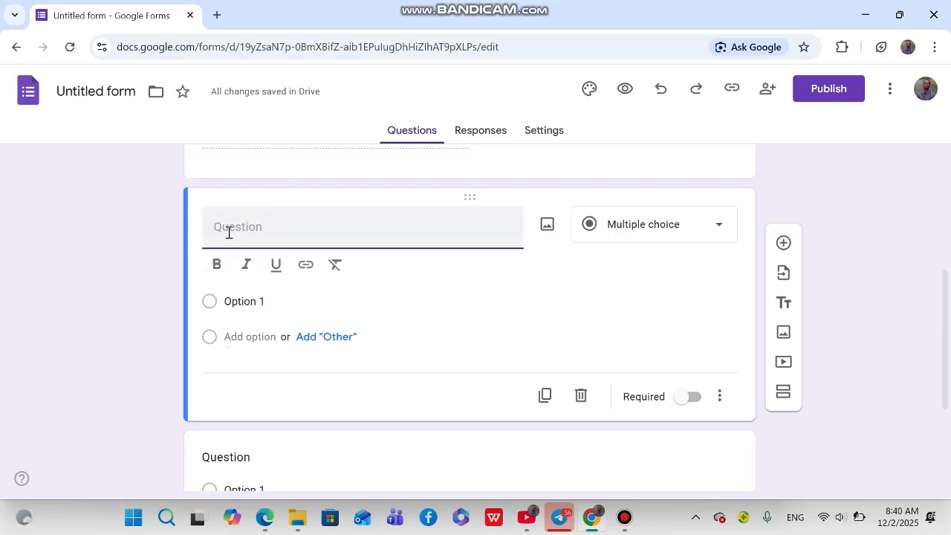
{"action": "type", "text": "phone"}
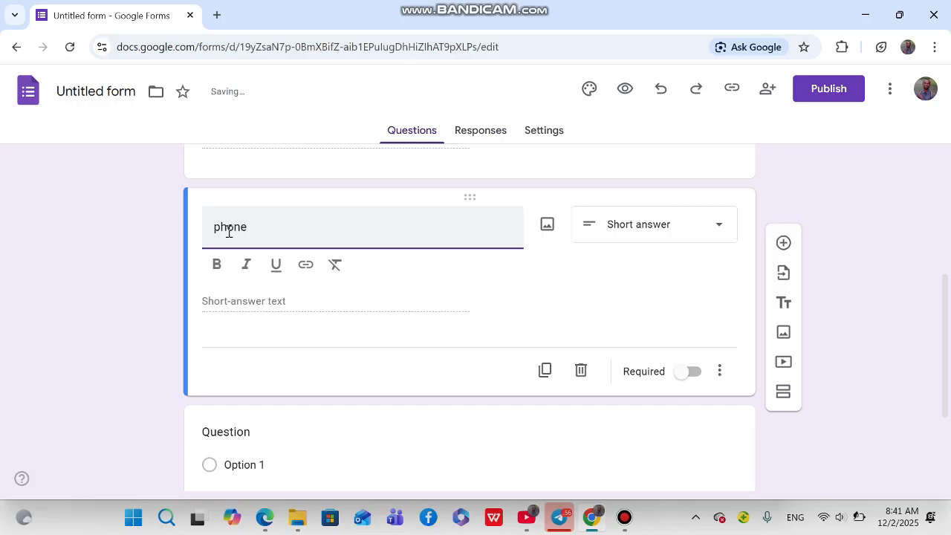
{"action": "type", "text": "number"}
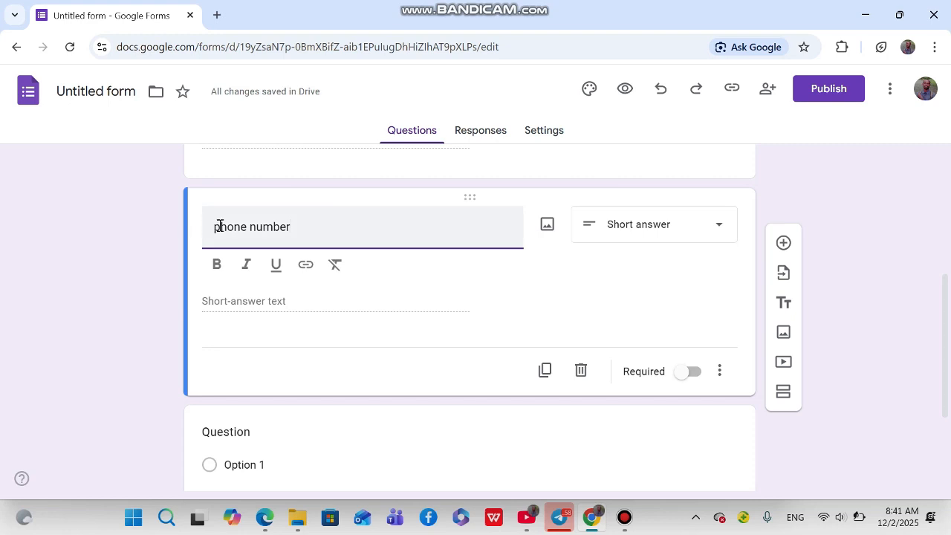
{"action": "left_click_drag", "start_coordinate": [220, 225], "coordinate": [213, 228]}
{"action": "type", "text": "P"}
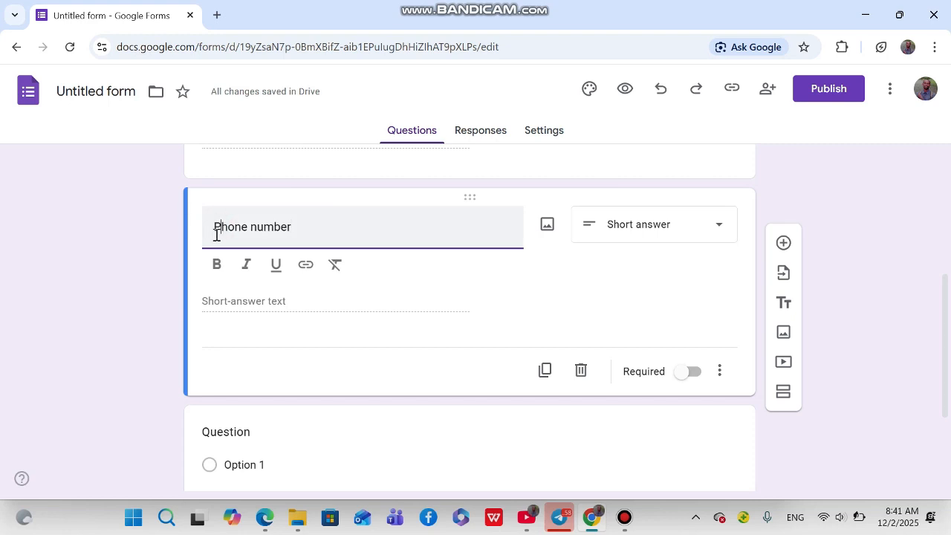
{"action": "left_click_drag", "start_coordinate": [214, 226], "coordinate": [312, 231]}
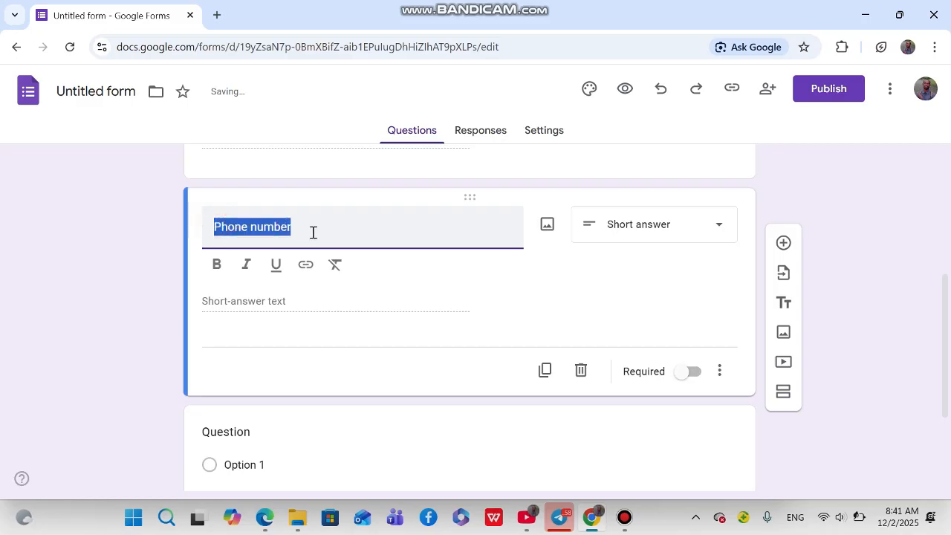
{"action": "left_click", "coordinate": [216, 265]}
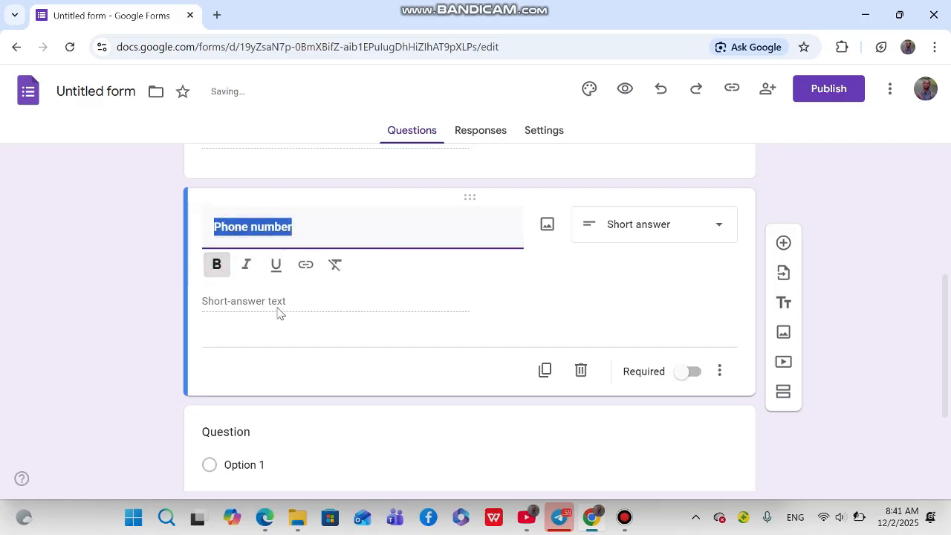
Add a short-answer question below Phone number, titled "Department" in bold
{"action": "left_click", "coordinate": [785, 244]}
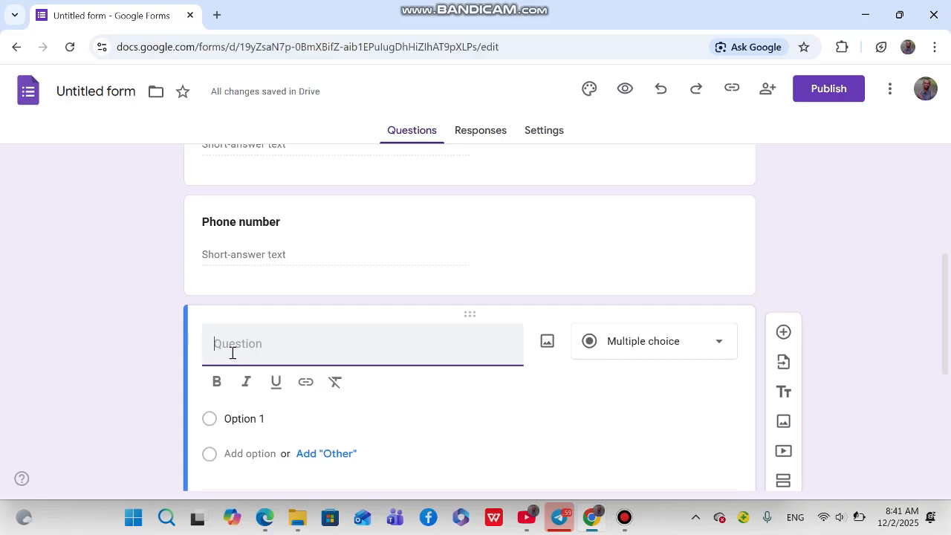
{"action": "type", "text": "department"}
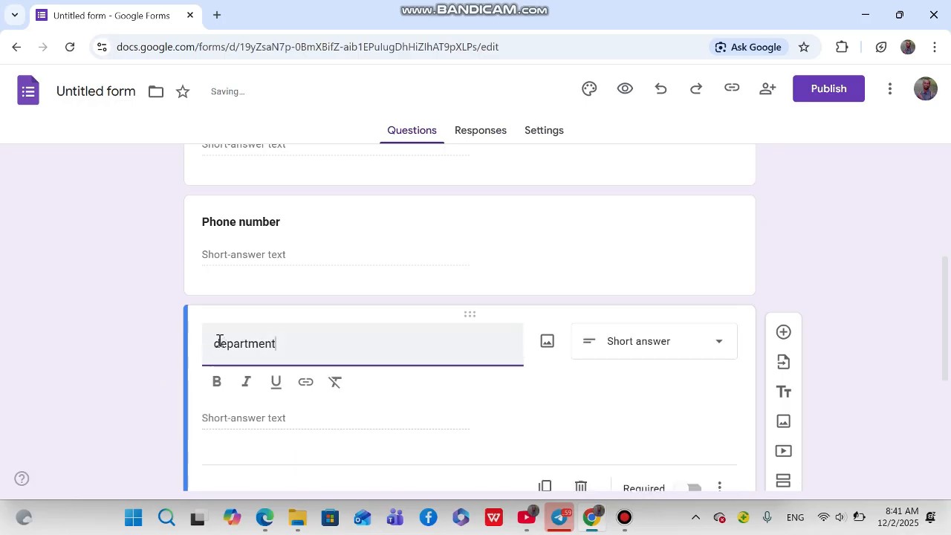
{"action": "left_click", "coordinate": [219, 341]}
{"action": "key", "text": "BackSpace"}
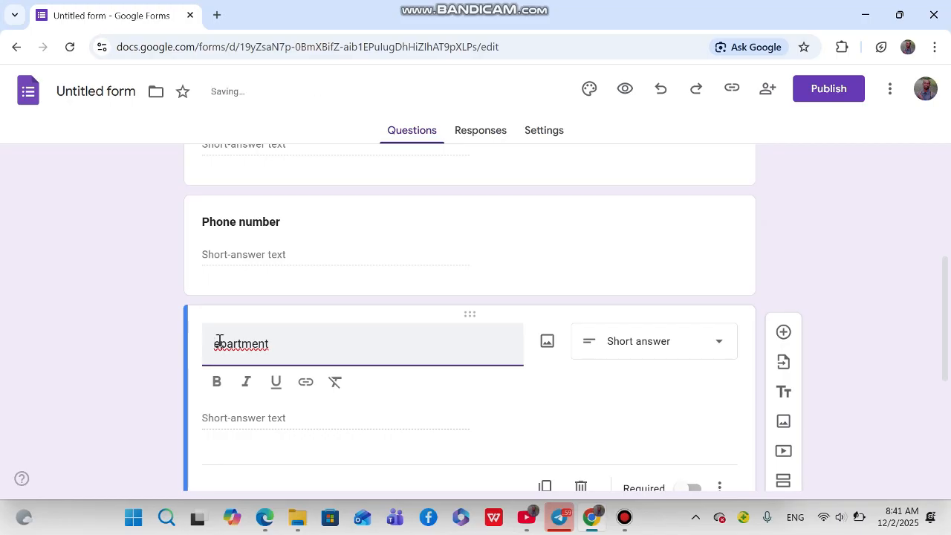
{"action": "type", "text": "D"}
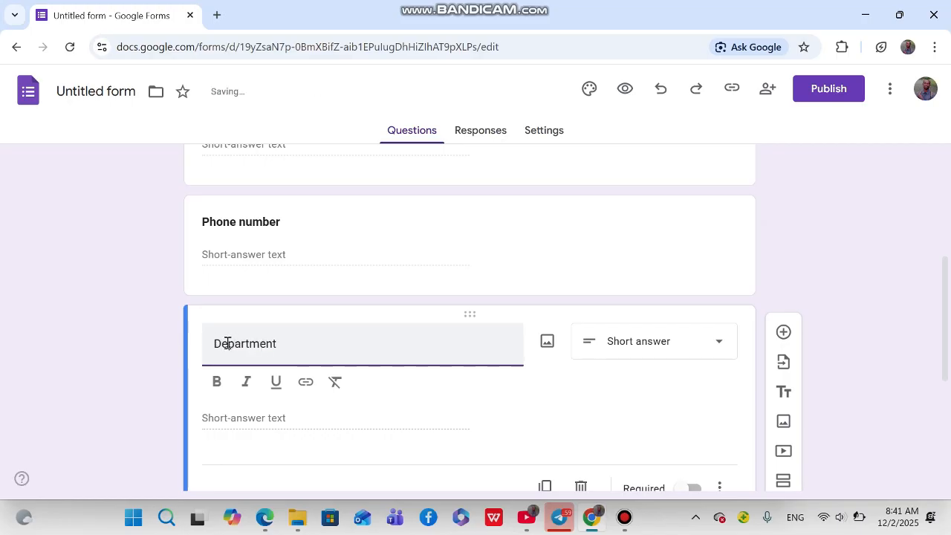
{"action": "left_click_drag", "start_coordinate": [214, 343], "coordinate": [287, 342]}
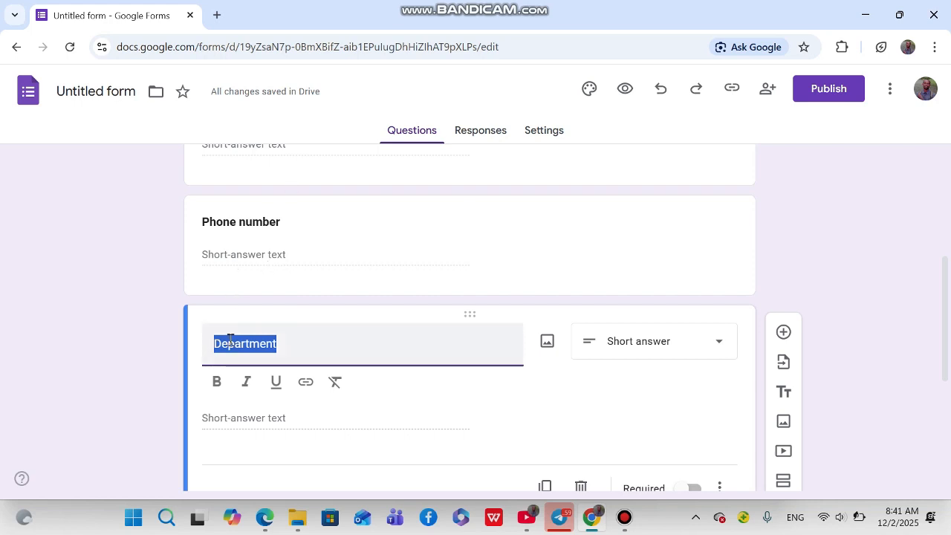
{"action": "left_click", "coordinate": [217, 385]}
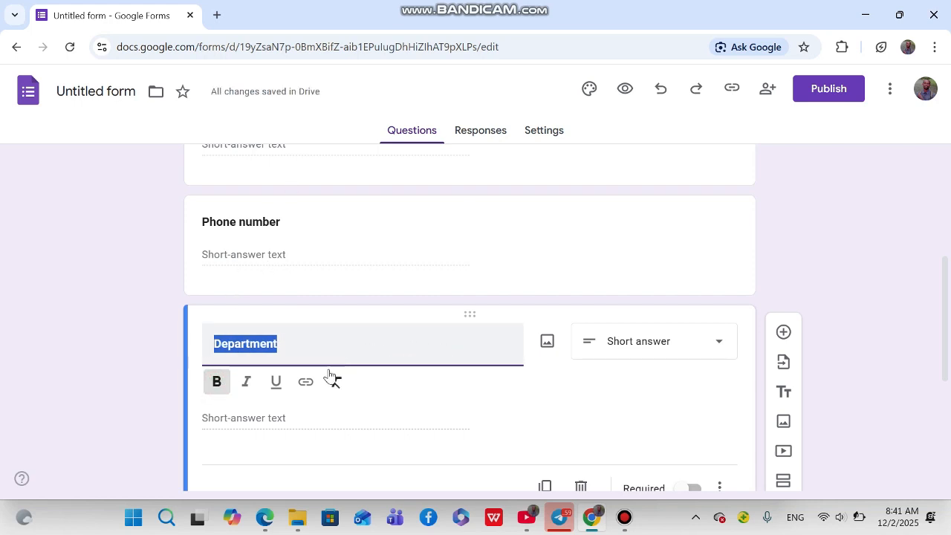
Change the Department question to multiple choice, with "chemstry" as first option and an added "Other" option
{"action": "left_click", "coordinate": [718, 343]}
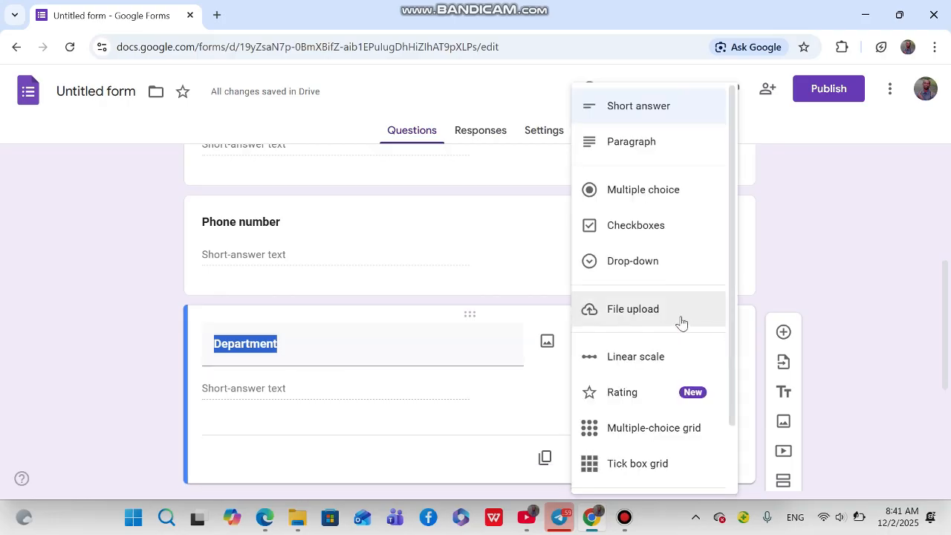
{"action": "left_click", "coordinate": [611, 198]}
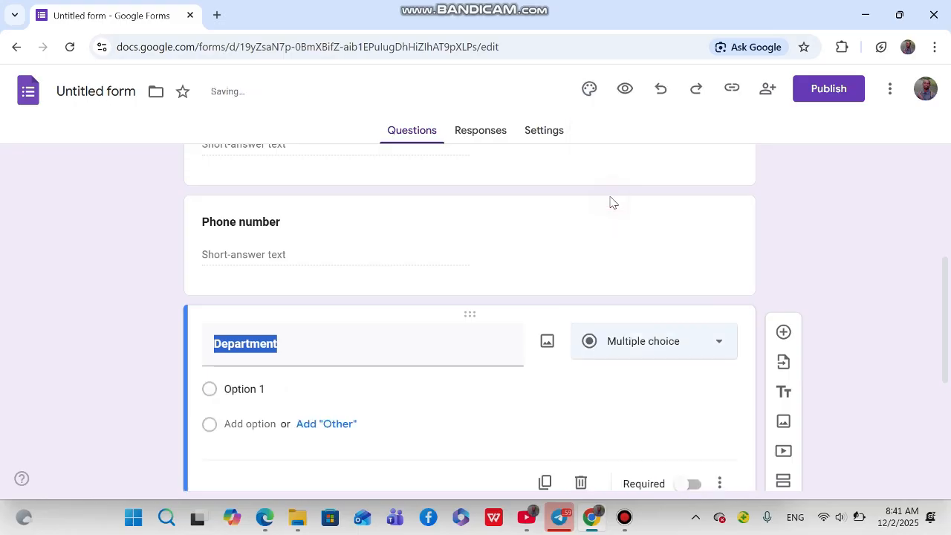
{"action": "left_click", "coordinate": [235, 390]}
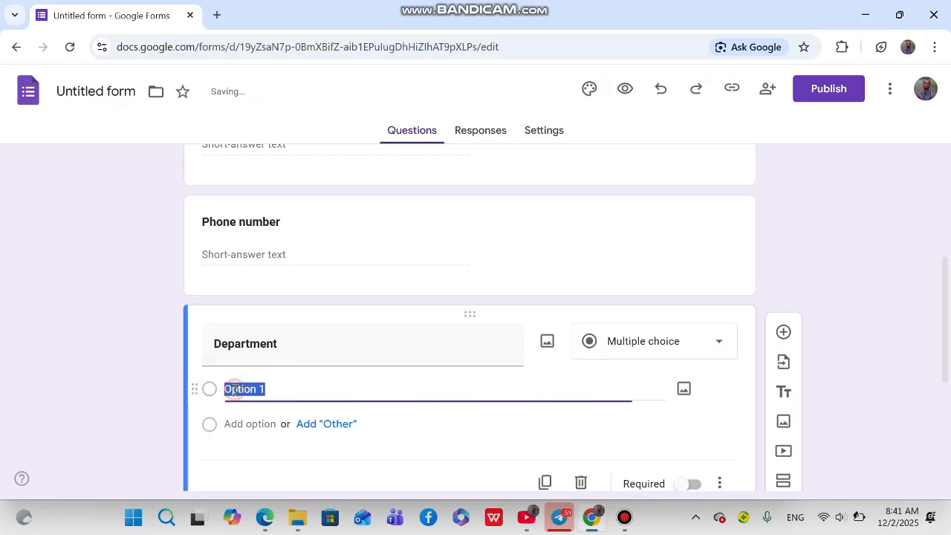
{"action": "key", "text": "BackSpace"}
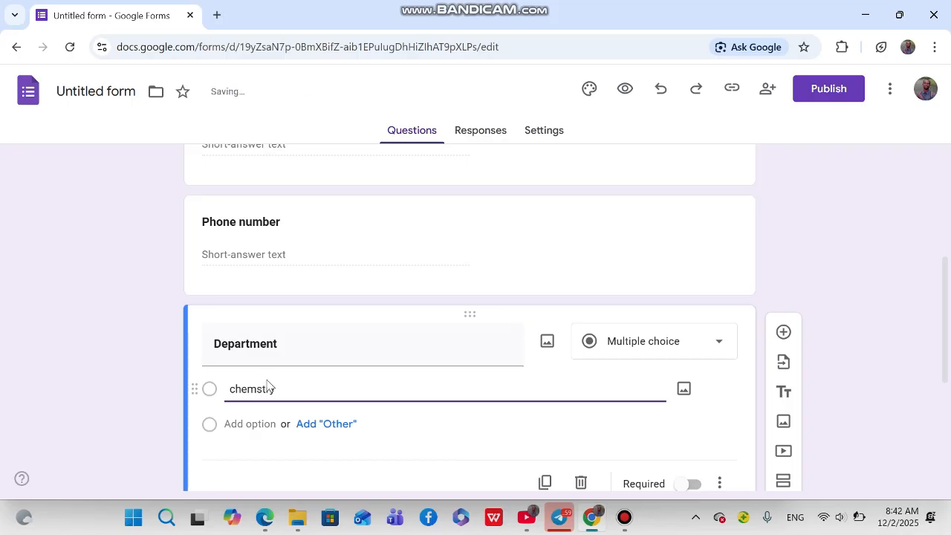
{"action": "left_click", "coordinate": [301, 425]}
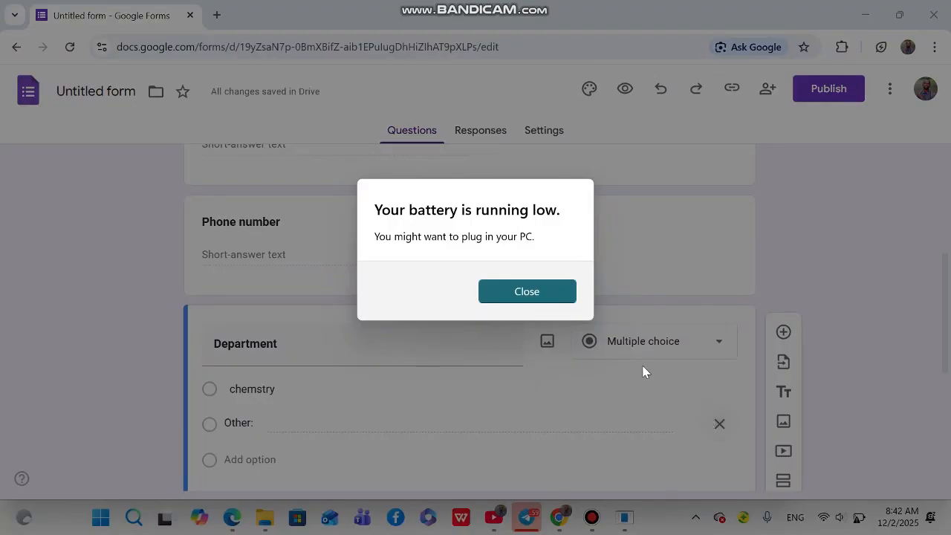
{"action": "left_click", "coordinate": [520, 296]}
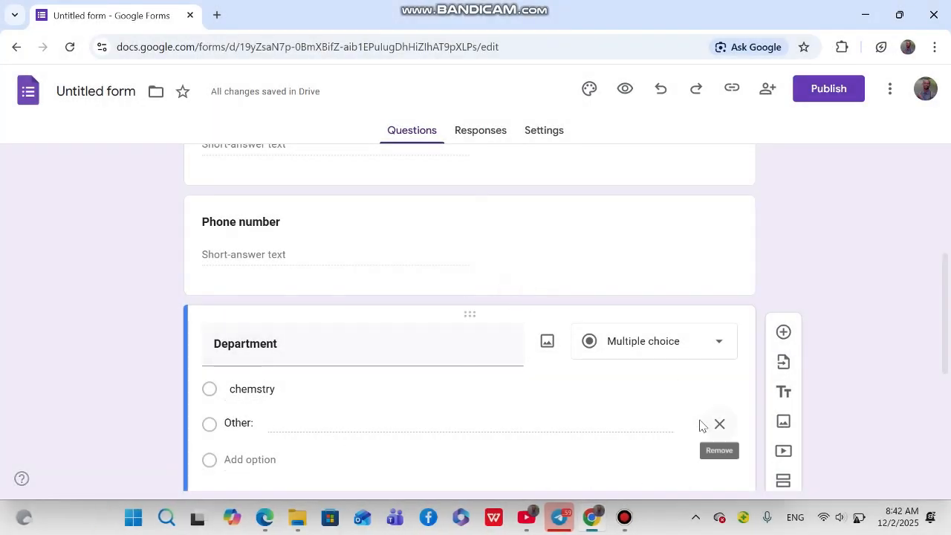
Delete the Department question from the form
{"action": "scroll", "coordinate": [692, 416], "scroll_direction": "down", "scroll_amount": 2}
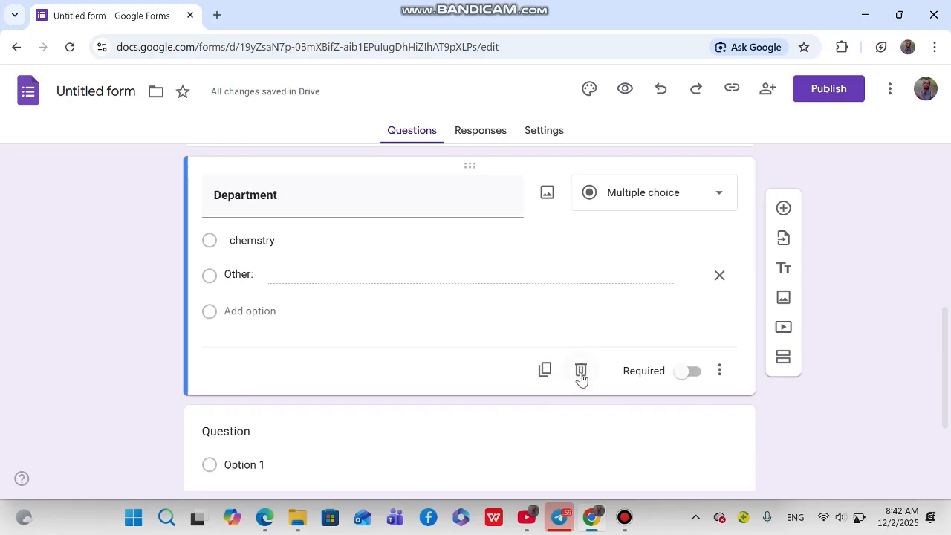
{"action": "left_click", "coordinate": [578, 370]}
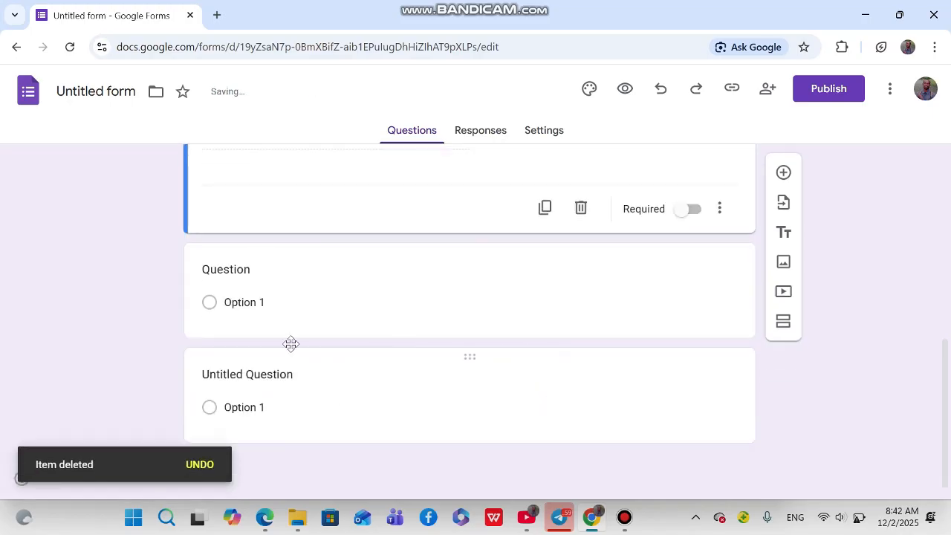
{"action": "scroll", "coordinate": [279, 321], "scroll_direction": "up", "scroll_amount": 2}
{"action": "scroll", "coordinate": [279, 325], "scroll_direction": "down", "scroll_amount": 2}
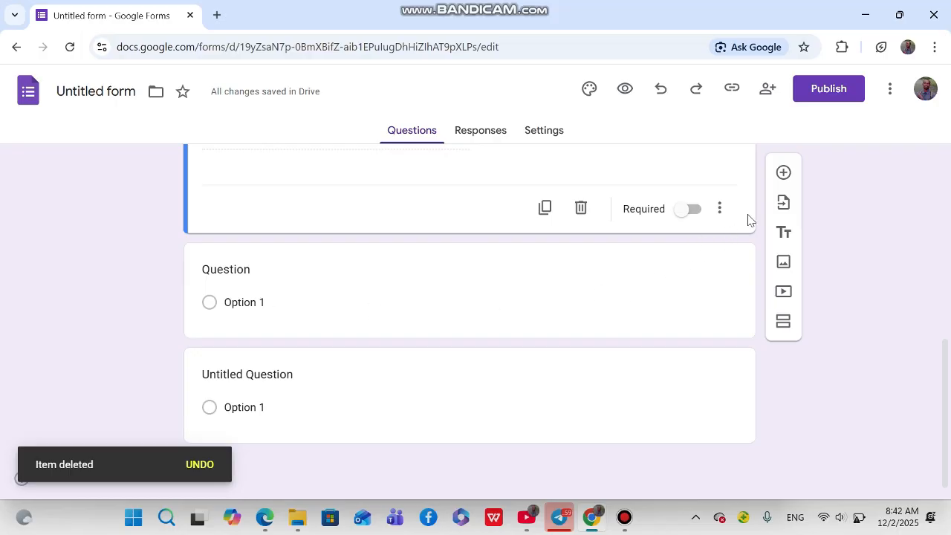
Add a multiple-choice question below Phone number with "chemistry" and "biology" as its first two options
{"action": "left_click", "coordinate": [784, 172]}
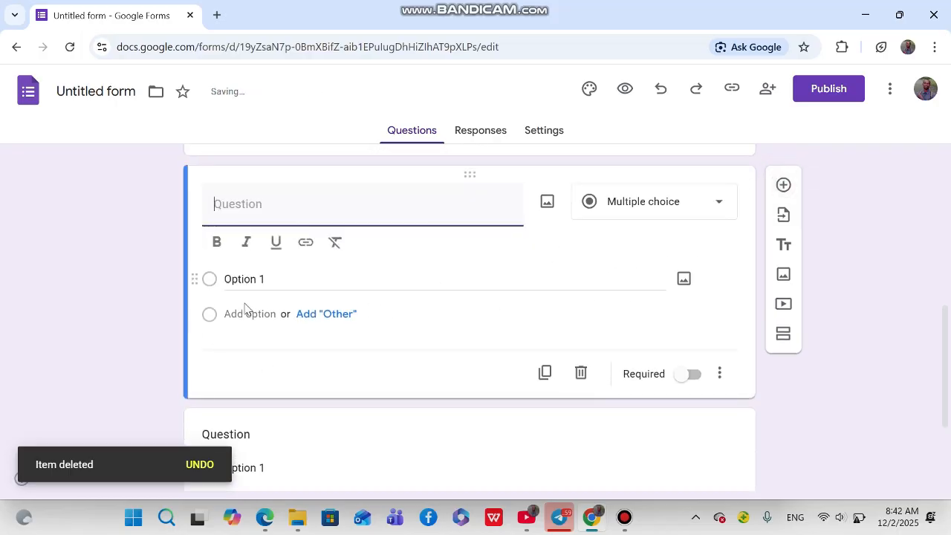
{"action": "left_click", "coordinate": [248, 278]}
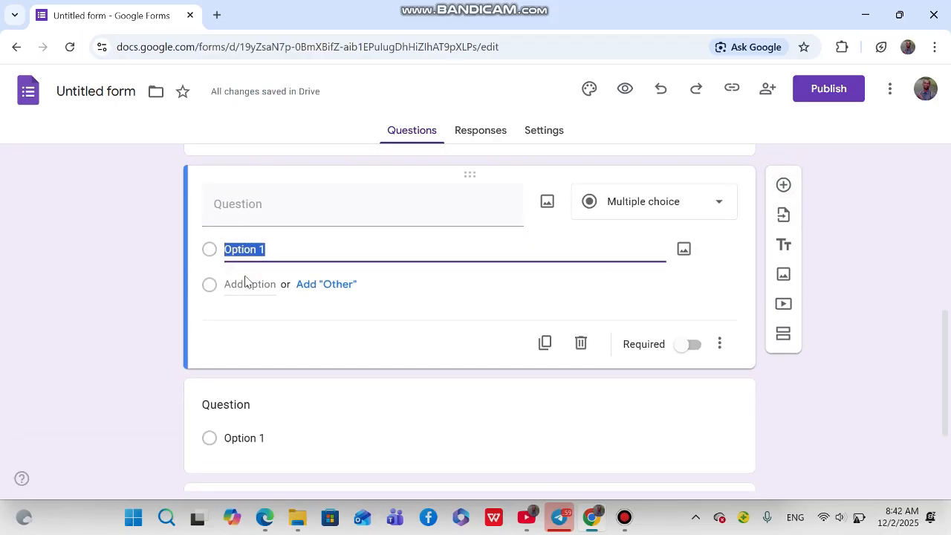
{"action": "key", "text": "BackSpace"}
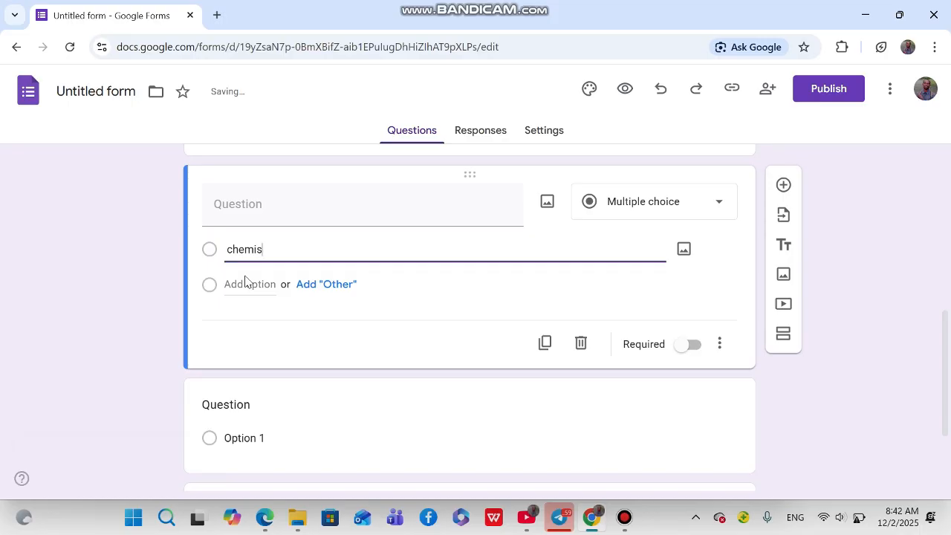
{"action": "type", "text": "chemistry"}
{"action": "left_click", "coordinate": [258, 280]}
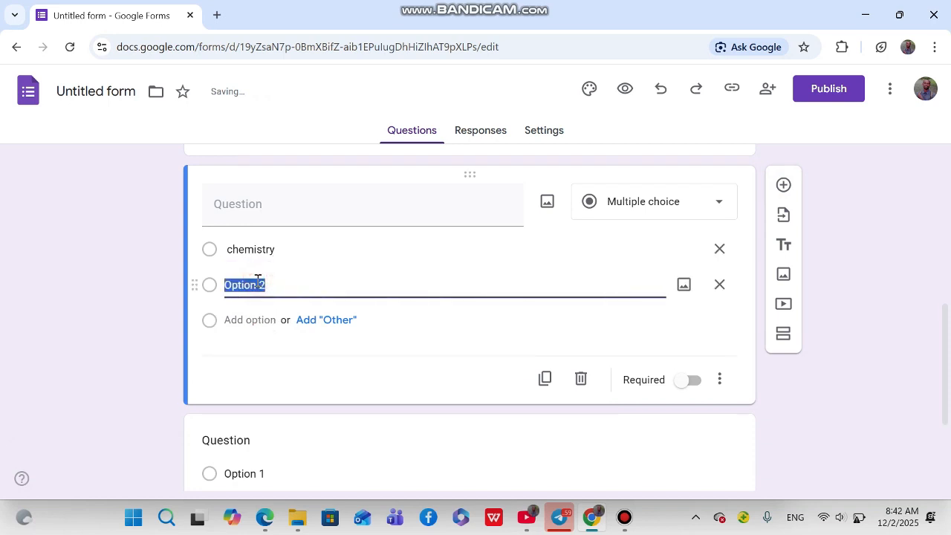
{"action": "key", "text": "BackSpace"}
{"action": "type", "text": "bi"}
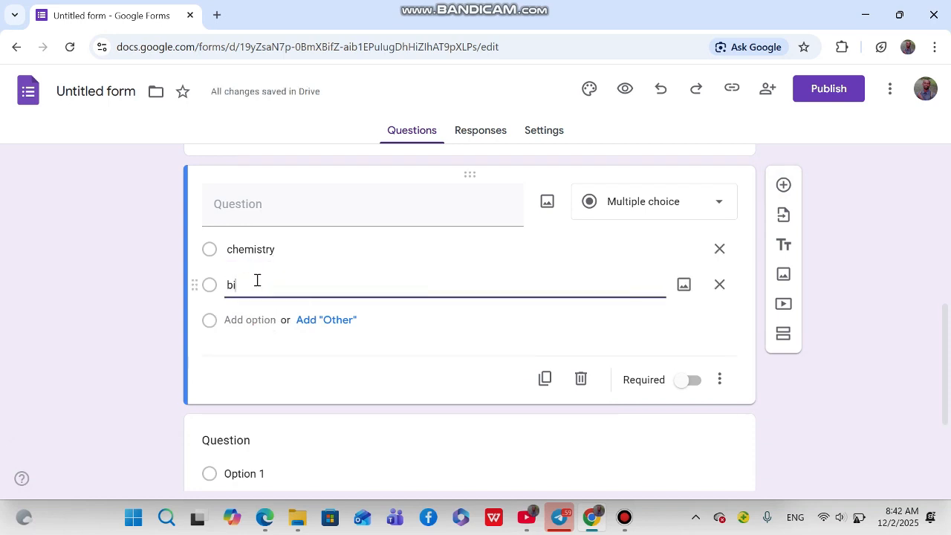
{"action": "type", "text": "ology"}
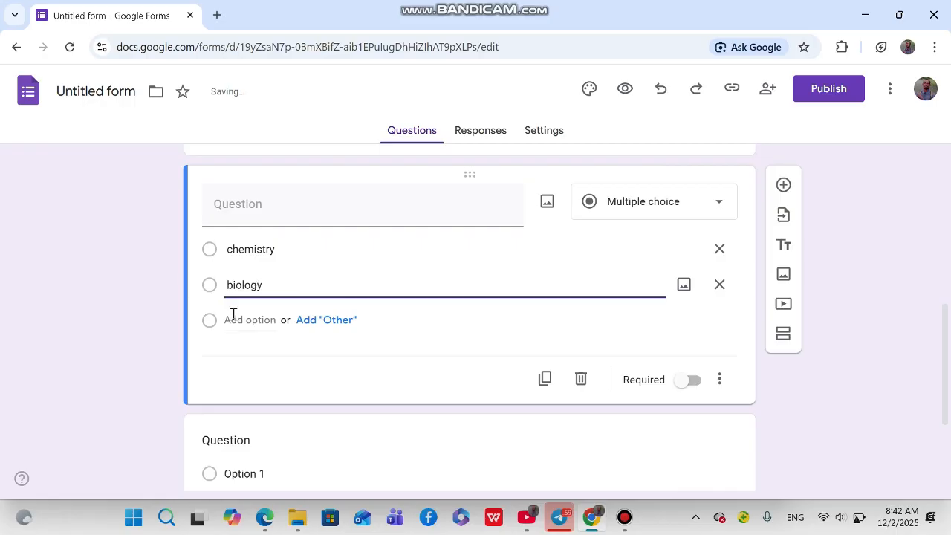
Add "mathemathics" and "English" as the third and fourth options of the untitled multiple-choice question
{"action": "left_click", "coordinate": [233, 318]}
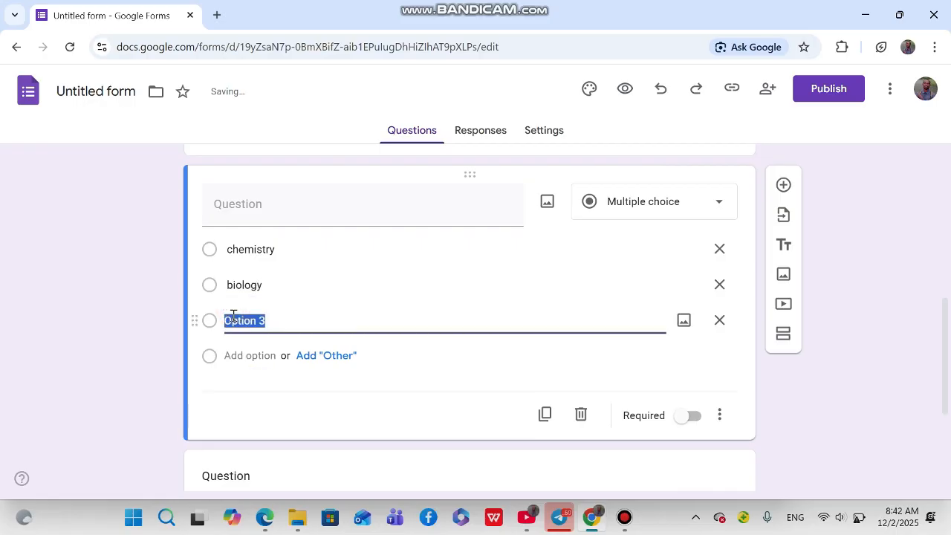
{"action": "key", "text": "BackSpace"}
{"action": "type", "text": "math"}
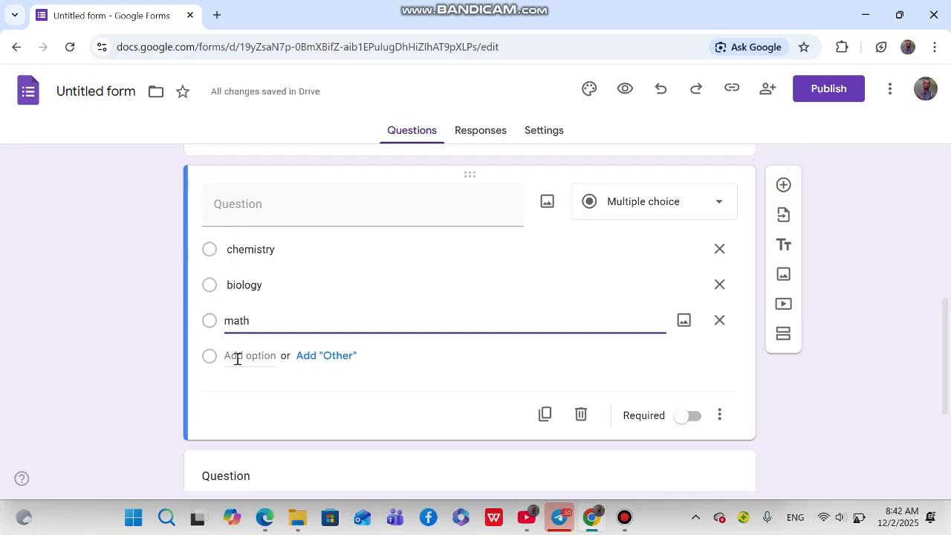
{"action": "type", "text": "emathics"}
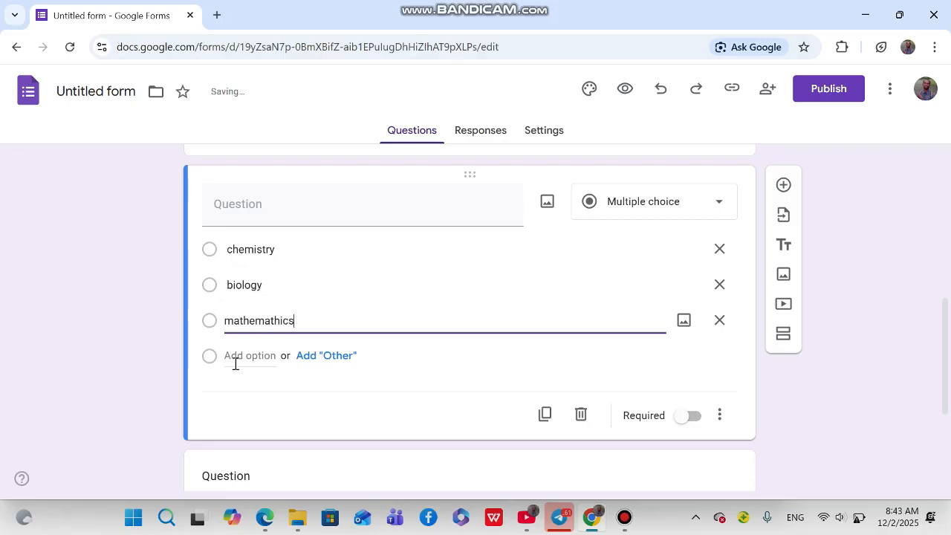
{"action": "left_click", "coordinate": [233, 355]}
{"action": "key", "text": "BackSpace"}
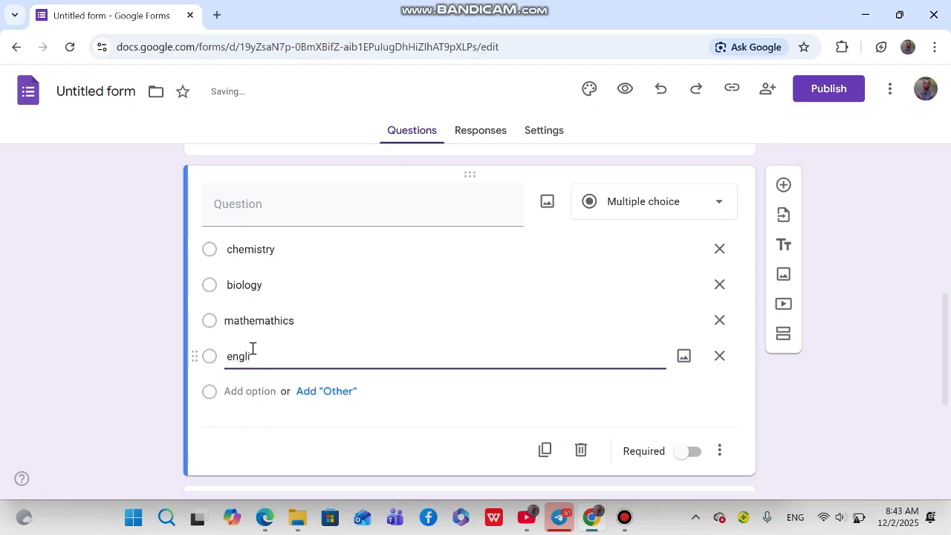
{"action": "left_click", "coordinate": [233, 356]}
{"action": "key", "text": "BackSpace"}
{"action": "type", "text": "English"}
{"action": "scroll", "coordinate": [412, 340], "scroll_direction": "down", "scroll_amount": 2}
{"action": "scroll", "coordinate": [414, 341], "scroll_direction": "up", "scroll_amount": 2}
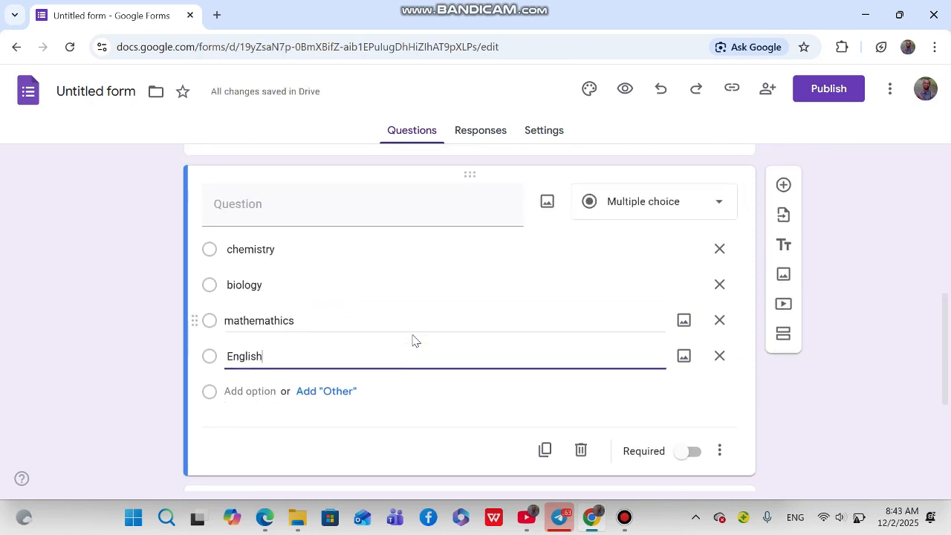
{"action": "scroll", "coordinate": [415, 340], "scroll_direction": "down", "scroll_amount": 3}
{"action": "scroll", "coordinate": [414, 340], "scroll_direction": "up", "scroll_amount": 2}
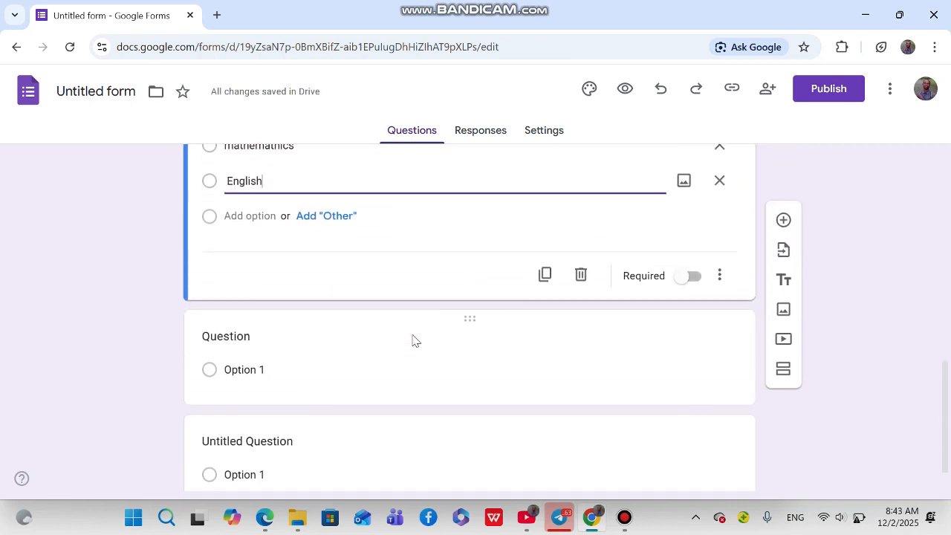
{"action": "scroll", "coordinate": [414, 338], "scroll_direction": "up", "scroll_amount": 3}
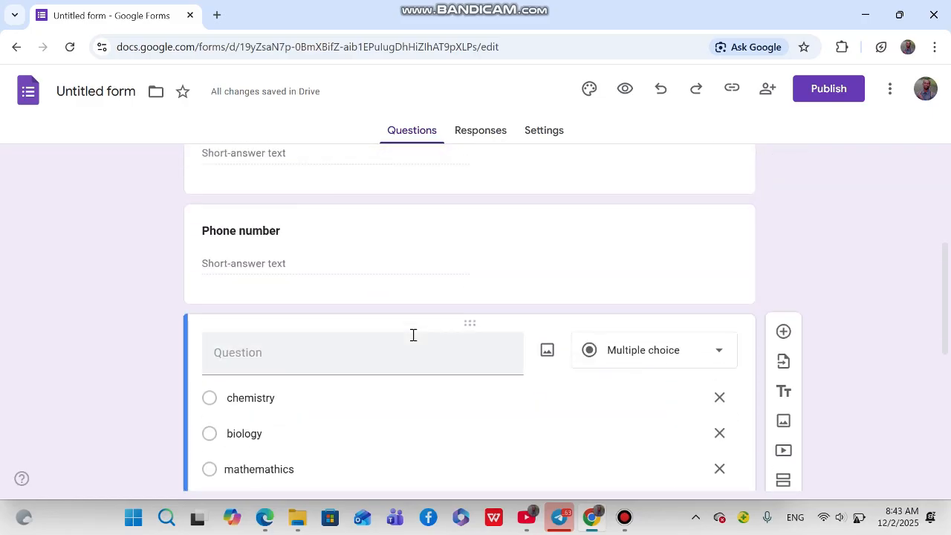
{"action": "scroll", "coordinate": [352, 280], "scroll_direction": "up", "scroll_amount": 2}
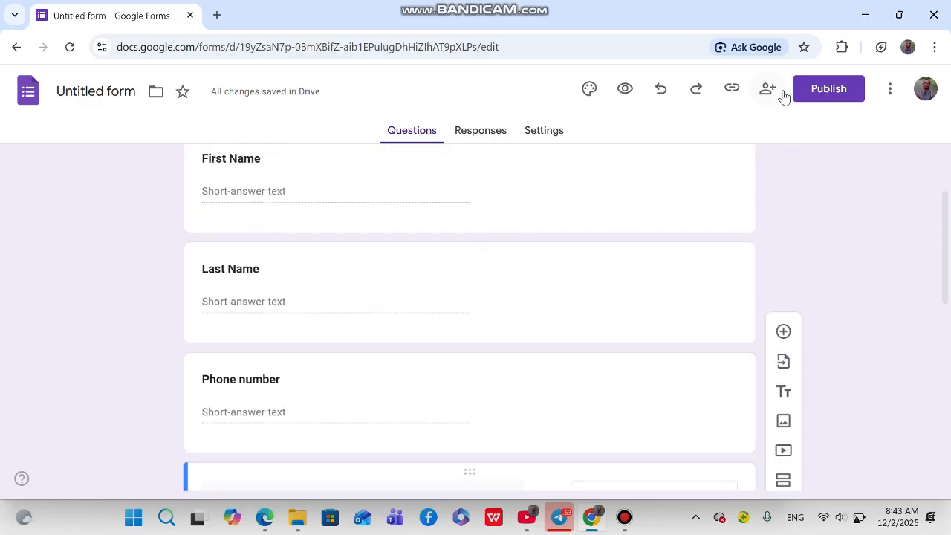
Publish the form with responses open to anyone with the link
{"action": "scroll", "coordinate": [484, 339], "scroll_direction": "down", "scroll_amount": 1}
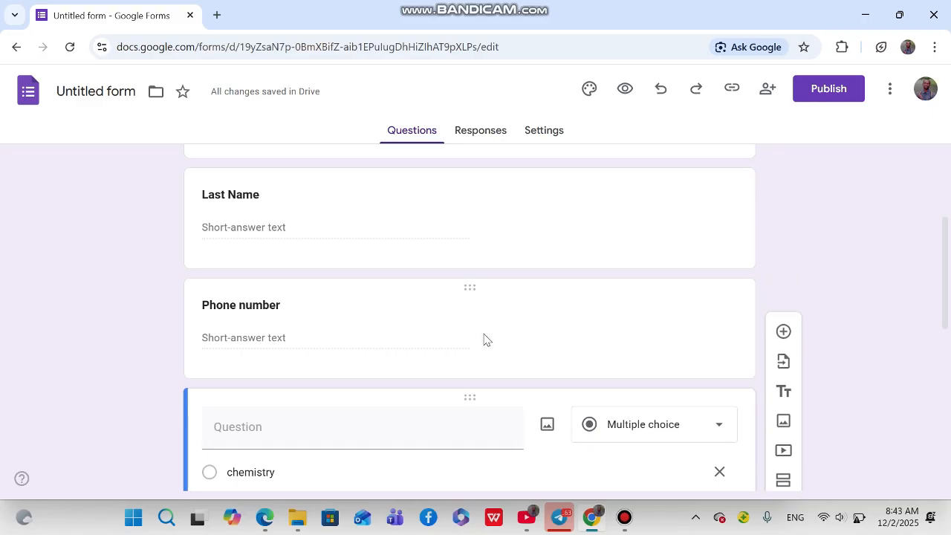
{"action": "scroll", "coordinate": [484, 339], "scroll_direction": "down", "scroll_amount": 1}
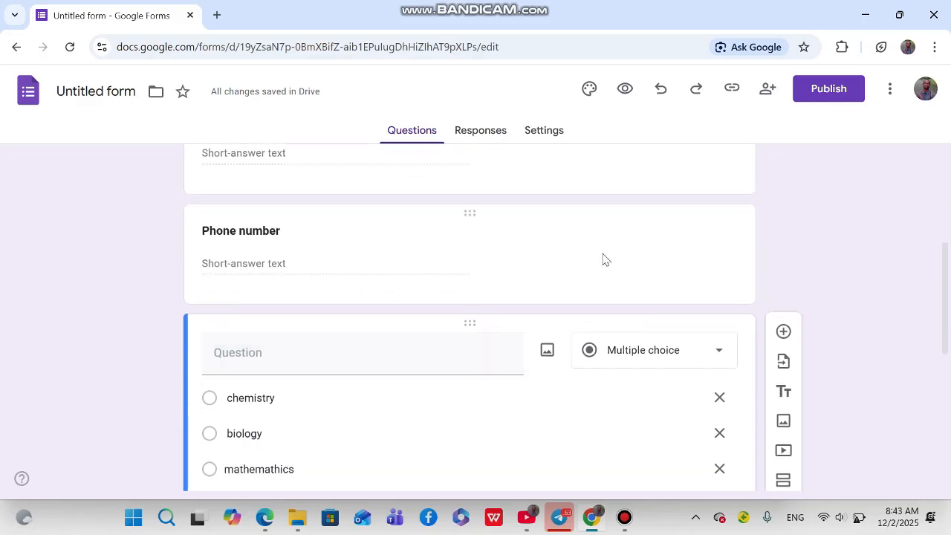
{"action": "scroll", "coordinate": [574, 239], "scroll_direction": "down", "scroll_amount": 1}
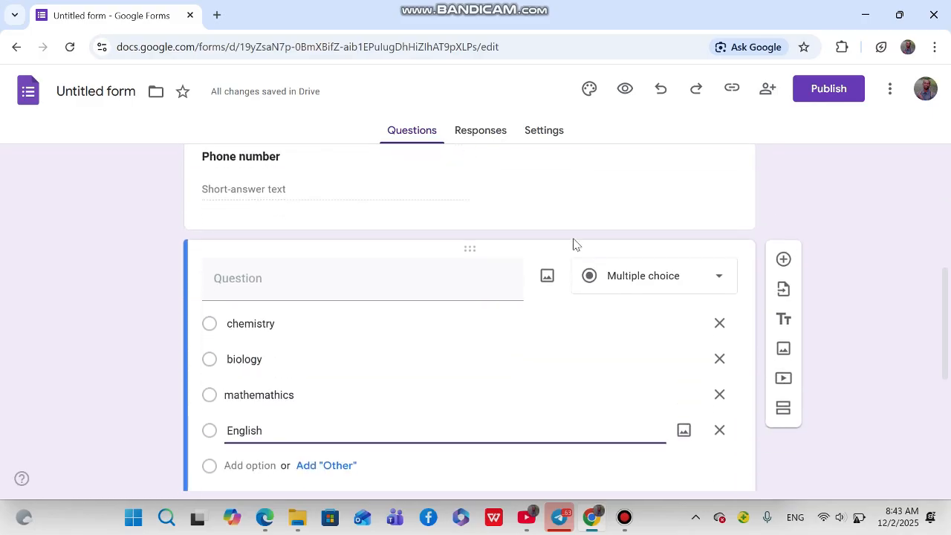
{"action": "left_click", "coordinate": [814, 99]}
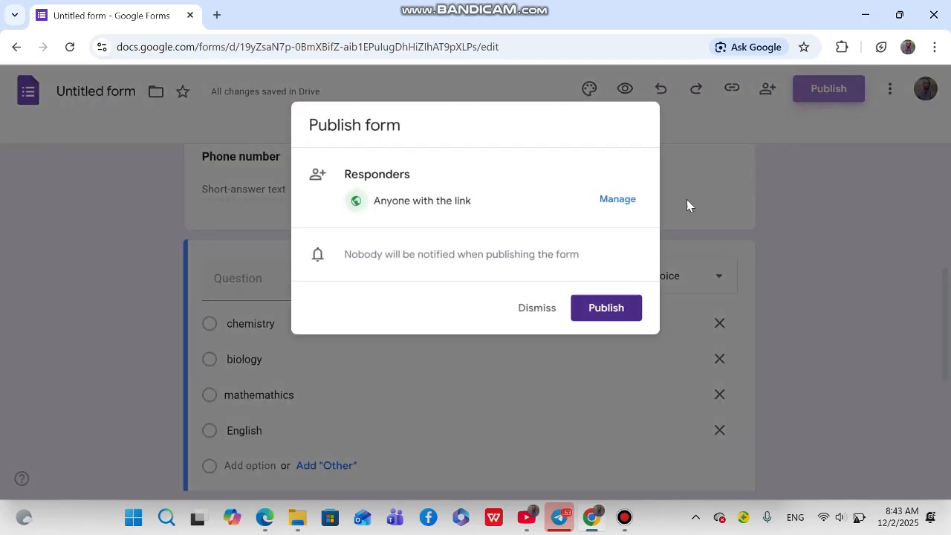
{"action": "left_click", "coordinate": [593, 311]}
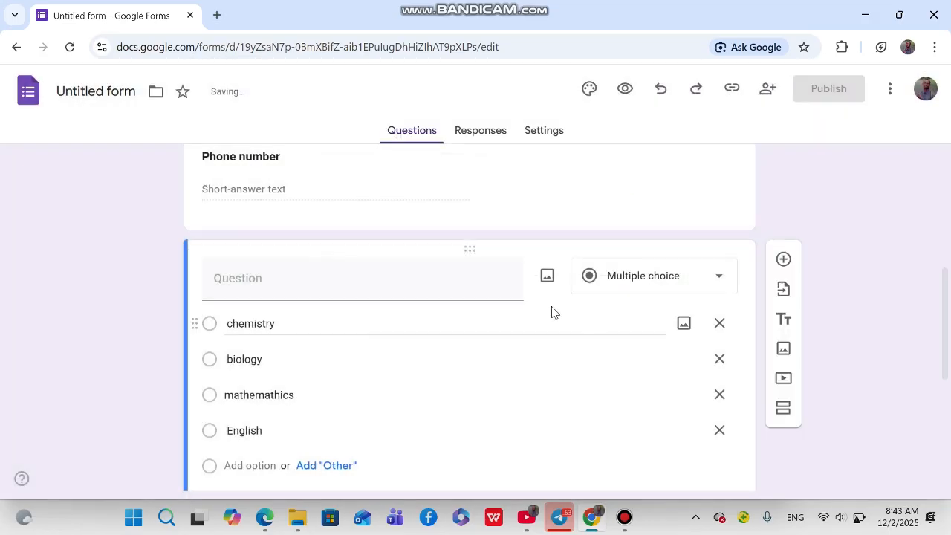
Add the description "fill in the first form" below the form's title
{"action": "scroll", "coordinate": [393, 323], "scroll_direction": "down", "scroll_amount": 3}
{"action": "scroll", "coordinate": [395, 326], "scroll_direction": "up", "scroll_amount": 1}
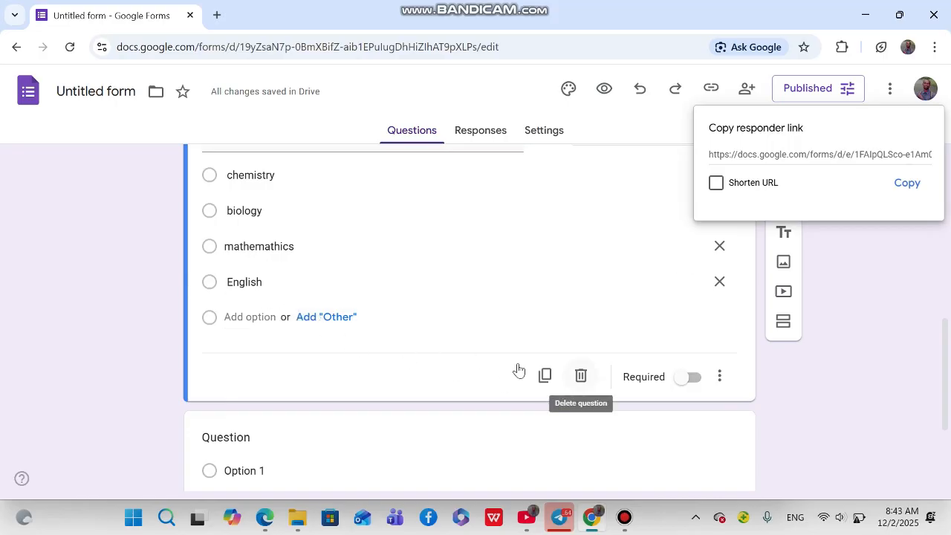
{"action": "scroll", "coordinate": [333, 318], "scroll_direction": "up", "scroll_amount": 2}
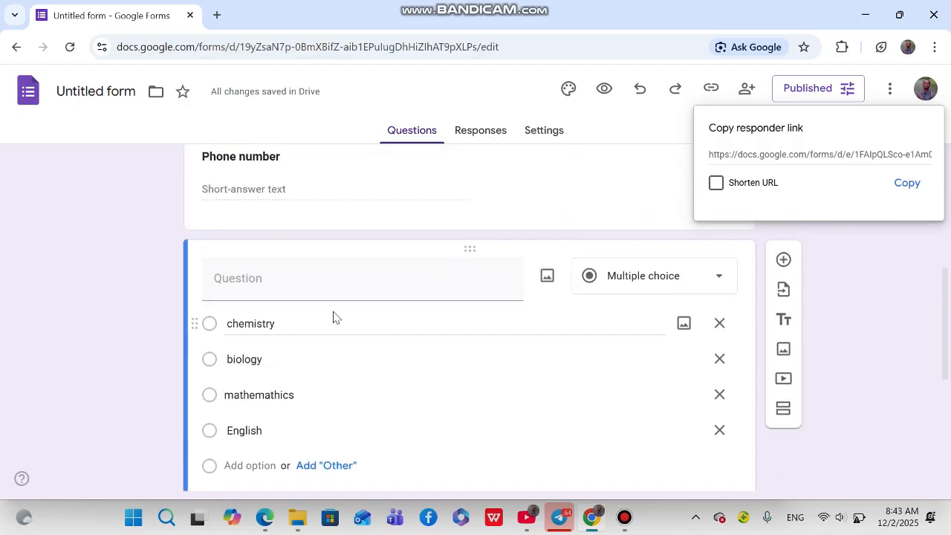
{"action": "scroll", "coordinate": [333, 318], "scroll_direction": "down", "scroll_amount": 3}
{"action": "scroll", "coordinate": [333, 318], "scroll_direction": "up", "scroll_amount": 3}
{"action": "scroll", "coordinate": [333, 318], "scroll_direction": "up", "scroll_amount": 3}
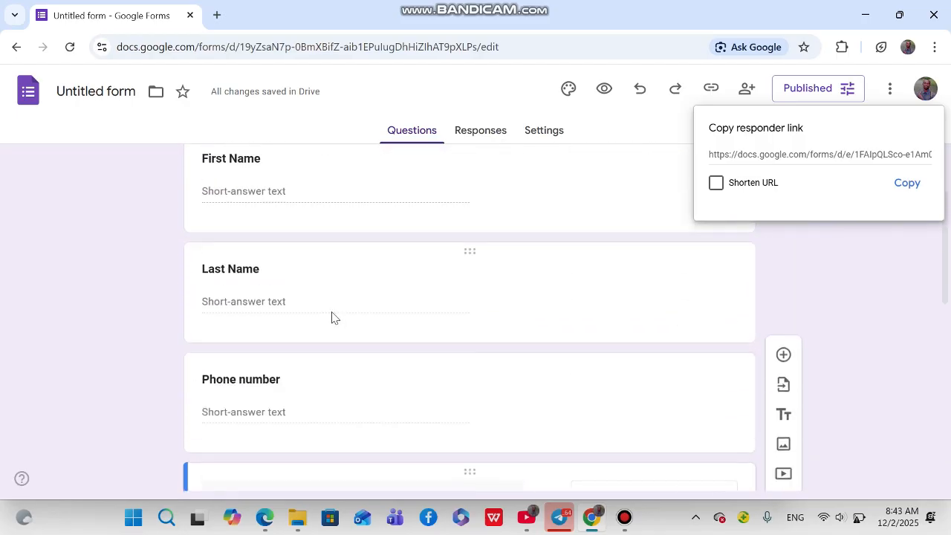
{"action": "scroll", "coordinate": [332, 318], "scroll_direction": "down", "scroll_amount": 8}
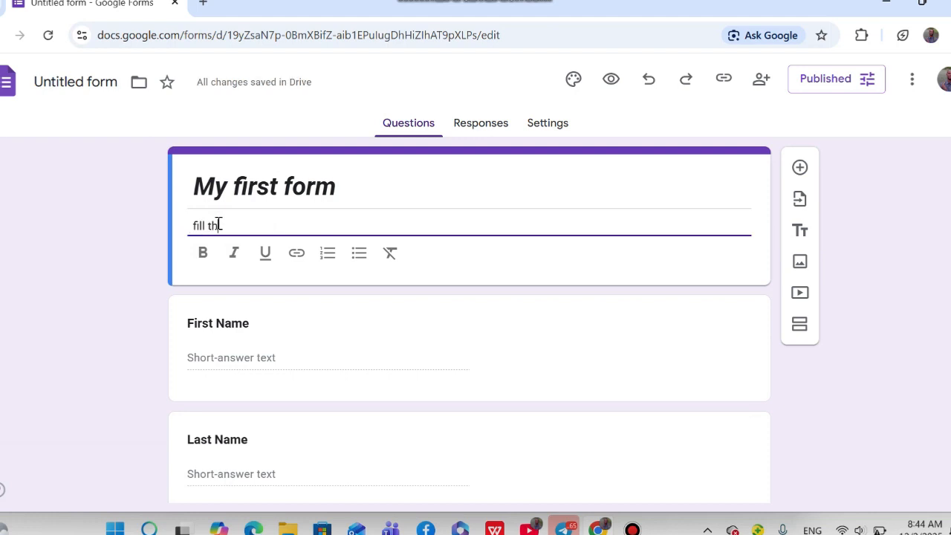
{"action": "type", "text": "e fir"}
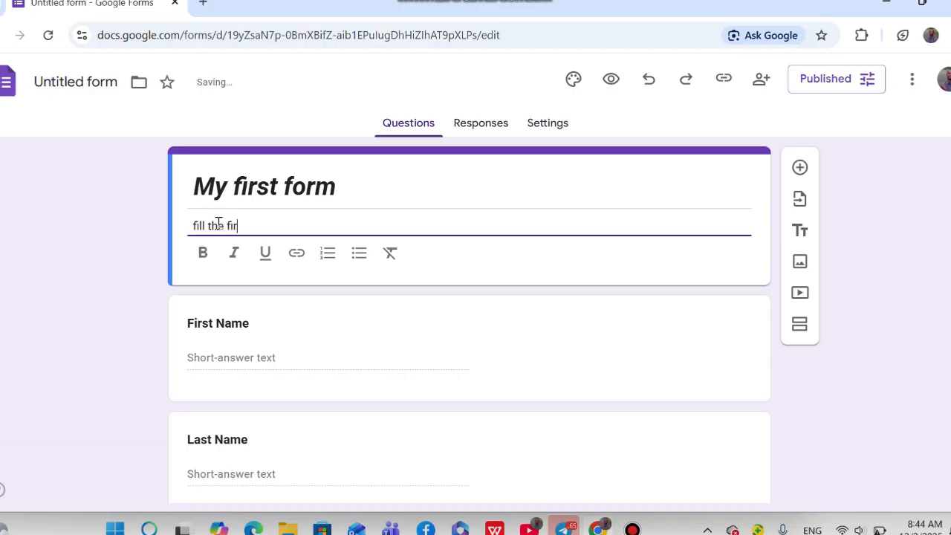
{"action": "type", "text": "st form"}
{"action": "left_click", "coordinate": [208, 224]}
{"action": "type", "text": "in"}
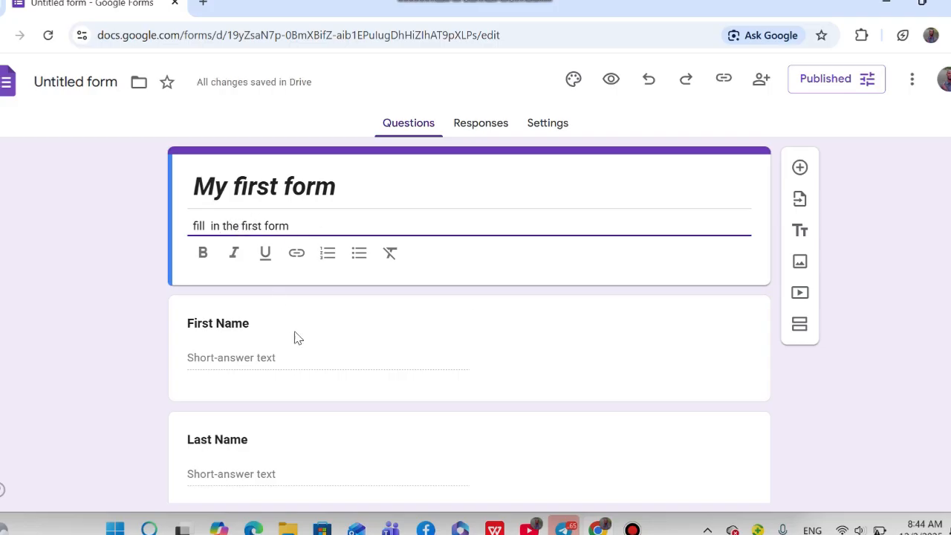
Copy the published form's responder link without shortening it
{"action": "scroll", "coordinate": [298, 335], "scroll_direction": "down", "scroll_amount": 1}
{"action": "scroll", "coordinate": [260, 301], "scroll_direction": "down", "scroll_amount": 4}
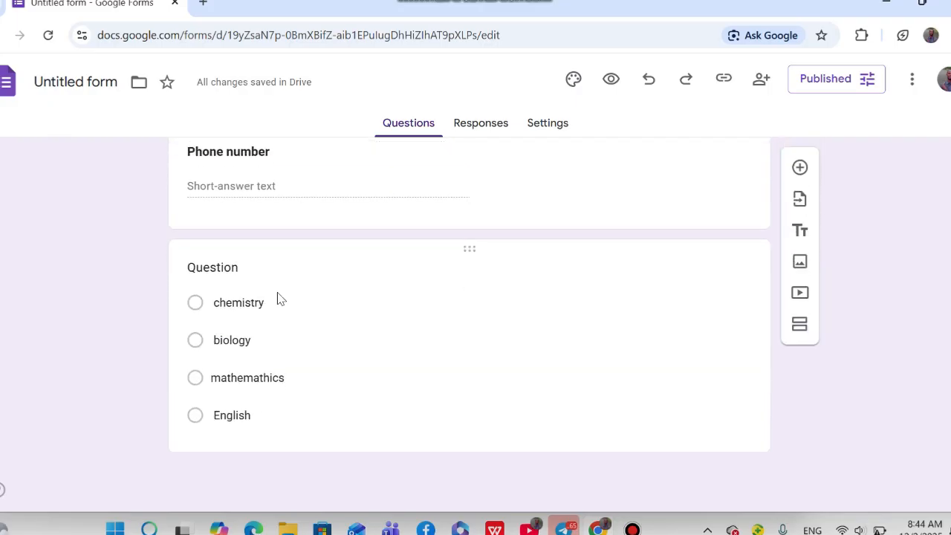
{"action": "scroll", "coordinate": [281, 299], "scroll_direction": "up", "scroll_amount": 3}
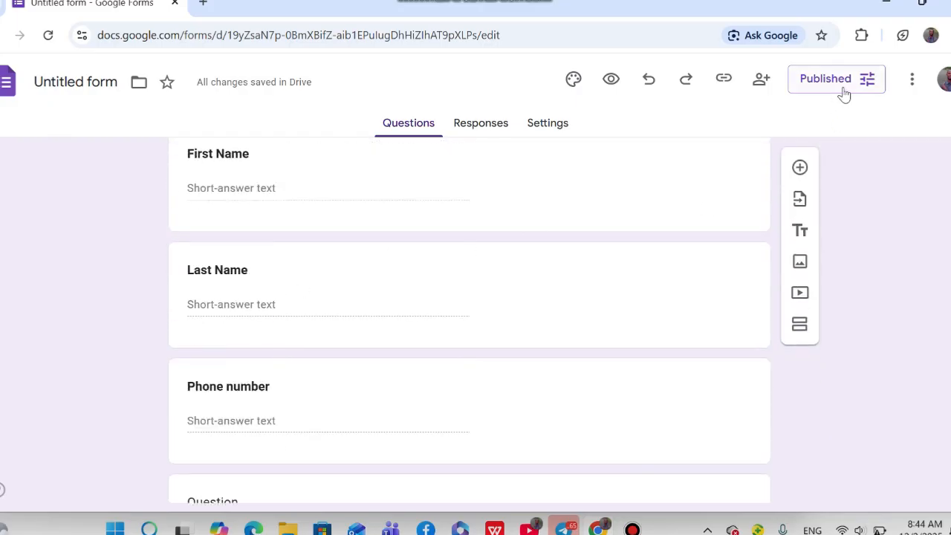
{"action": "left_click", "coordinate": [729, 83]}
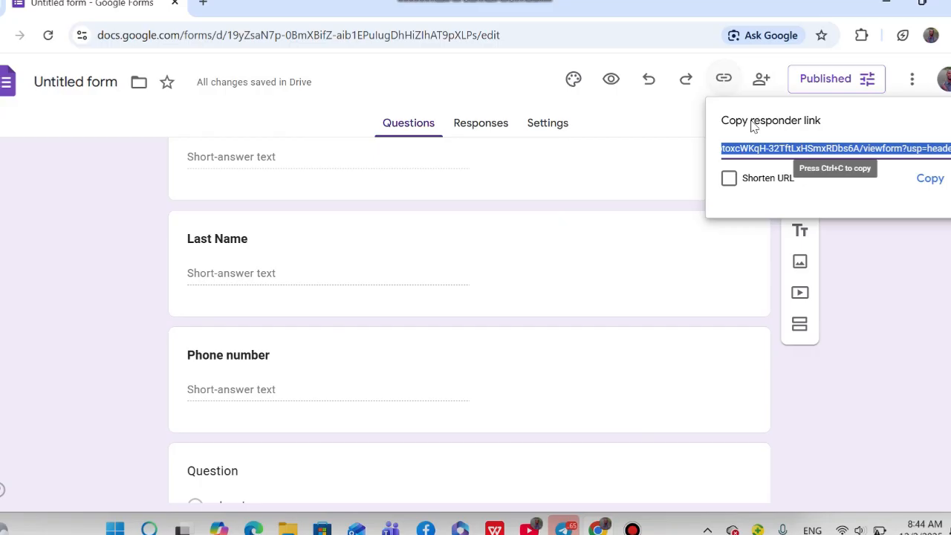
{"action": "left_click", "coordinate": [920, 179]}
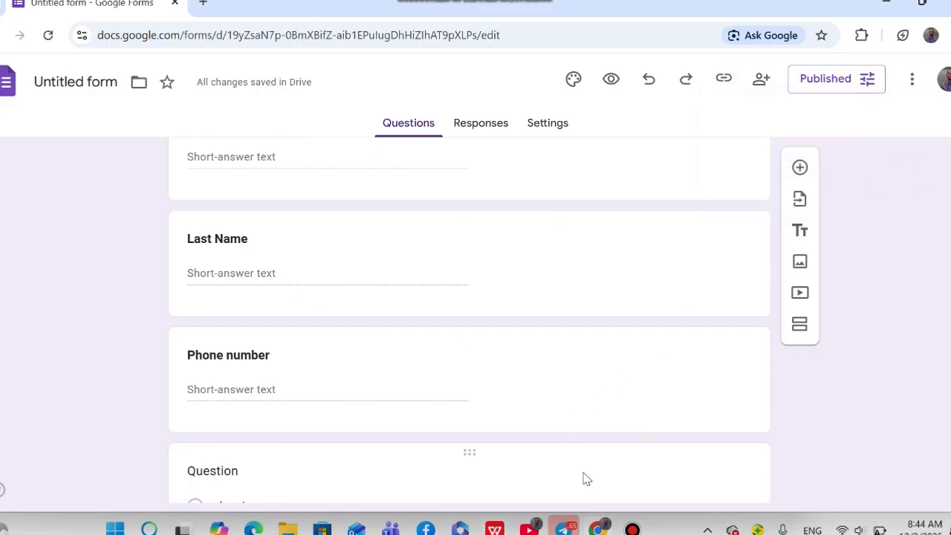
Switch to Telegram and send the copied form link as a message in the open chat
{"action": "mouse_move", "coordinate": [565, 528]}
{"action": "left_click", "coordinate": [561, 444]}
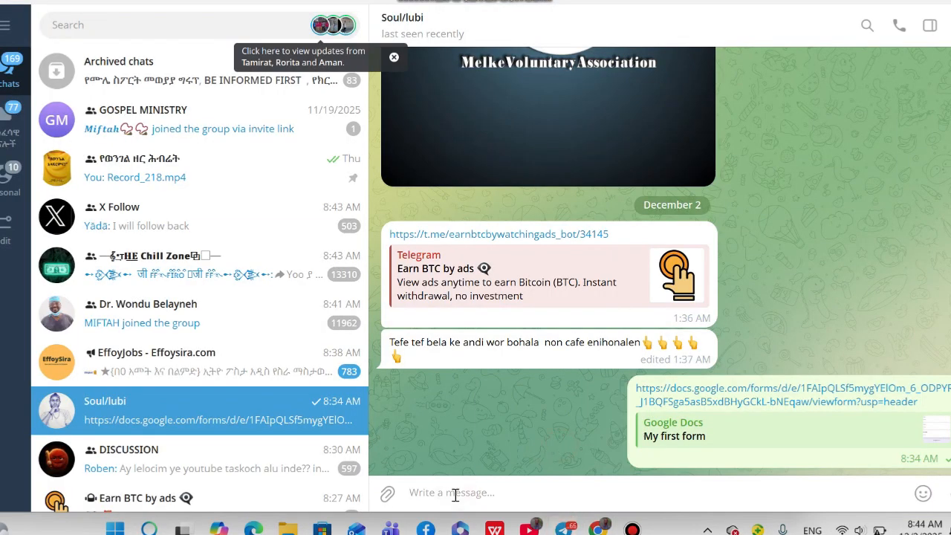
{"action": "key", "text": "ctrl+v"}
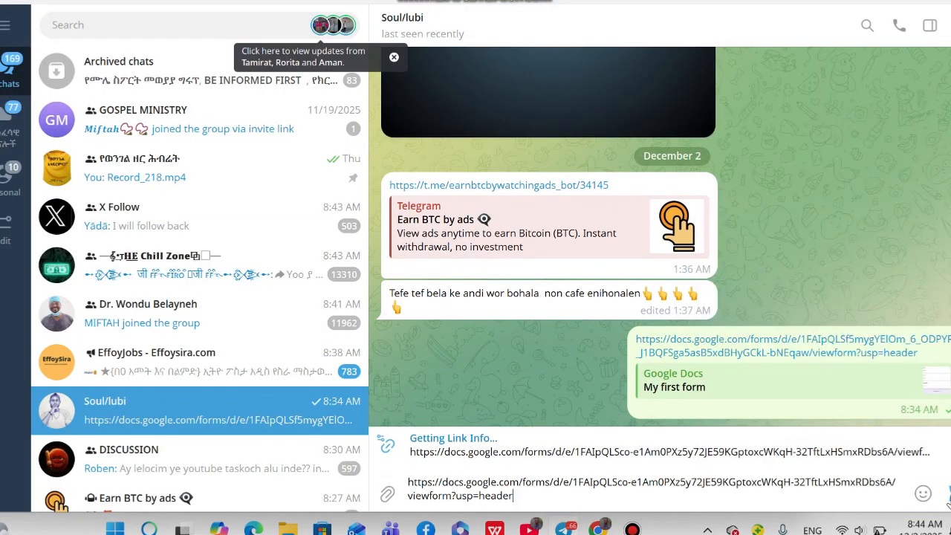
{"action": "left_click", "coordinate": [948, 495]}
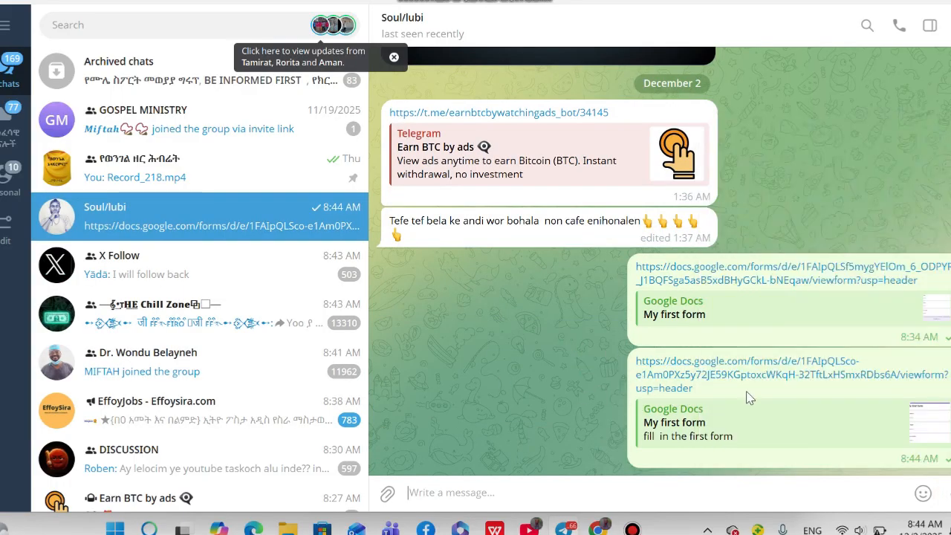
Open the newly sent form link and fill in First Name, Last Name and Phone number with placeholder text
{"action": "left_click", "coordinate": [713, 381]}
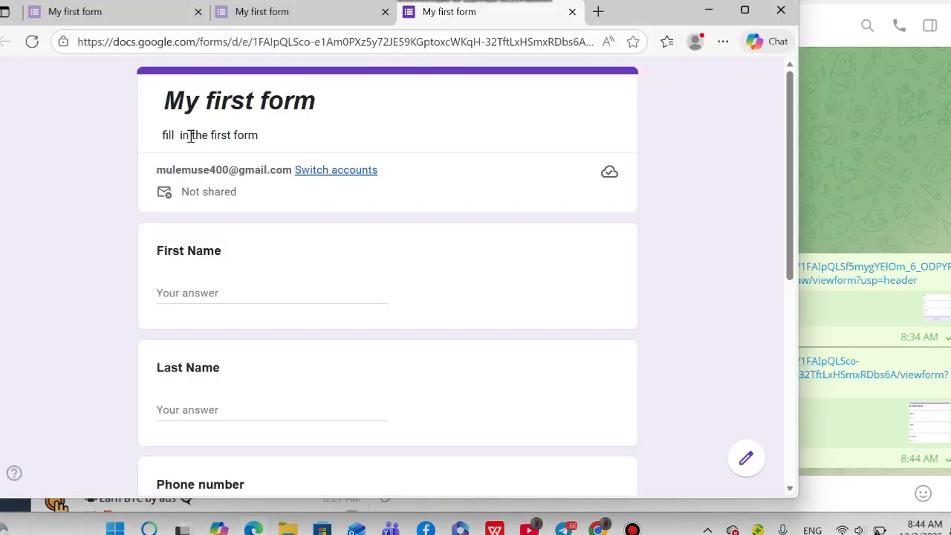
{"action": "left_click", "coordinate": [210, 295]}
{"action": "type", "text": "fggrhtjt"}
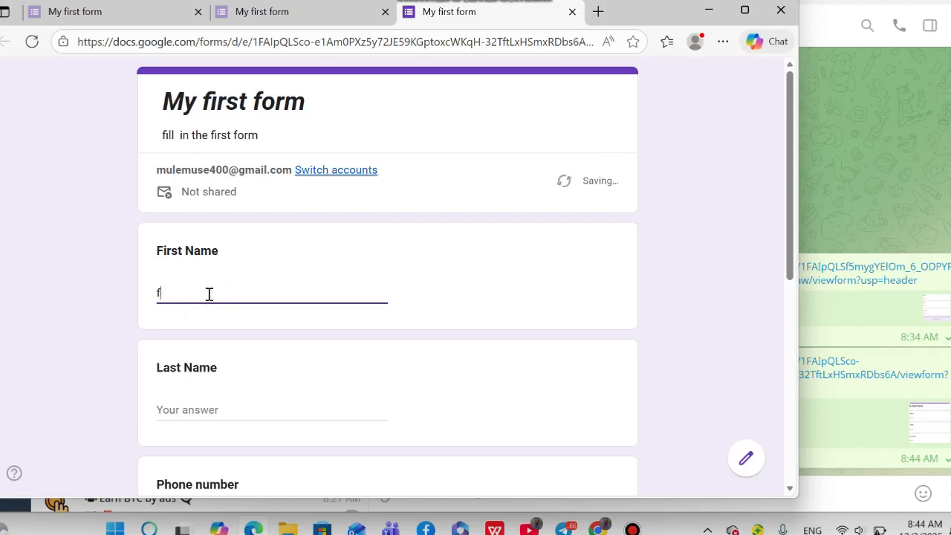
{"action": "left_click", "coordinate": [222, 407]}
{"action": "type", "text": "gnjykgh"}
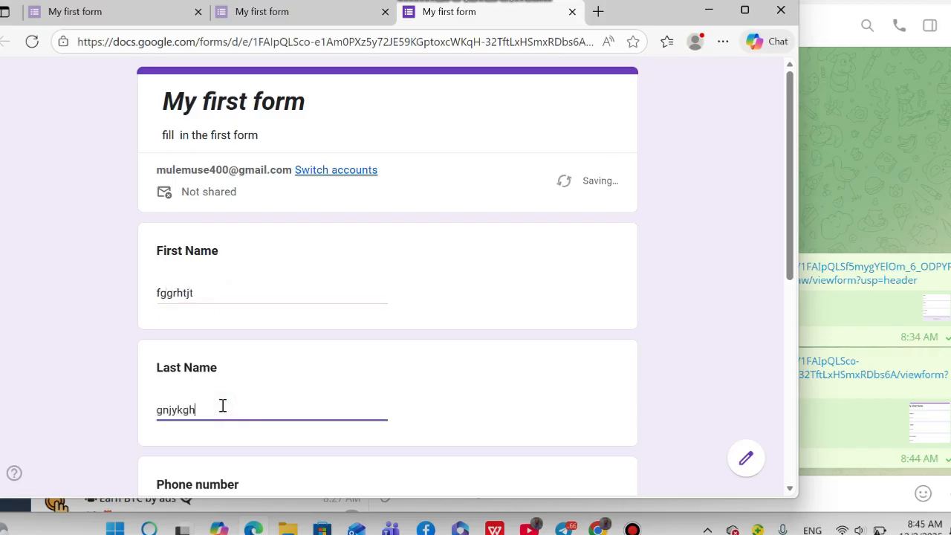
{"action": "scroll", "coordinate": [230, 394], "scroll_direction": "down", "scroll_amount": 3}
{"action": "left_click", "coordinate": [205, 284]}
{"action": "type", "text": "gfhk"}
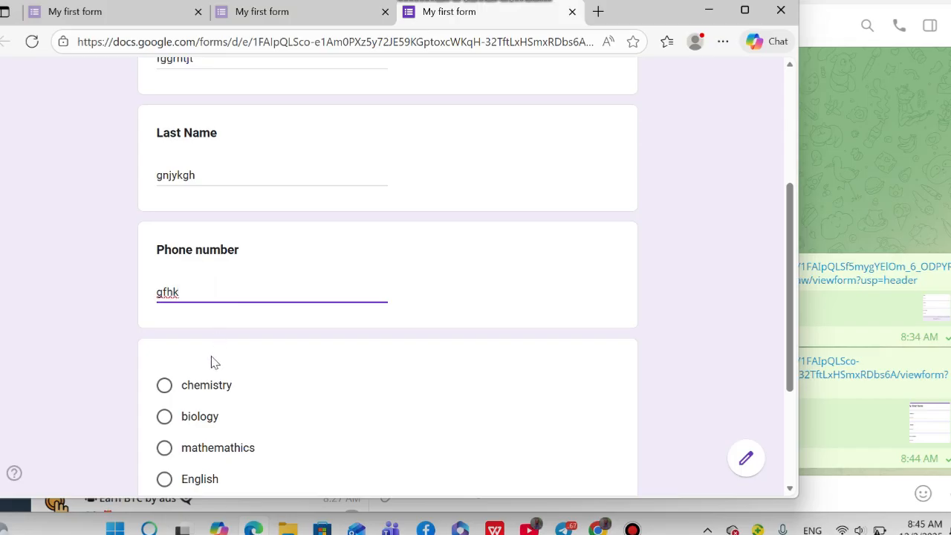
Choose "biology" in the subject question and submit the response
{"action": "scroll", "coordinate": [212, 361], "scroll_direction": "down", "scroll_amount": 2}
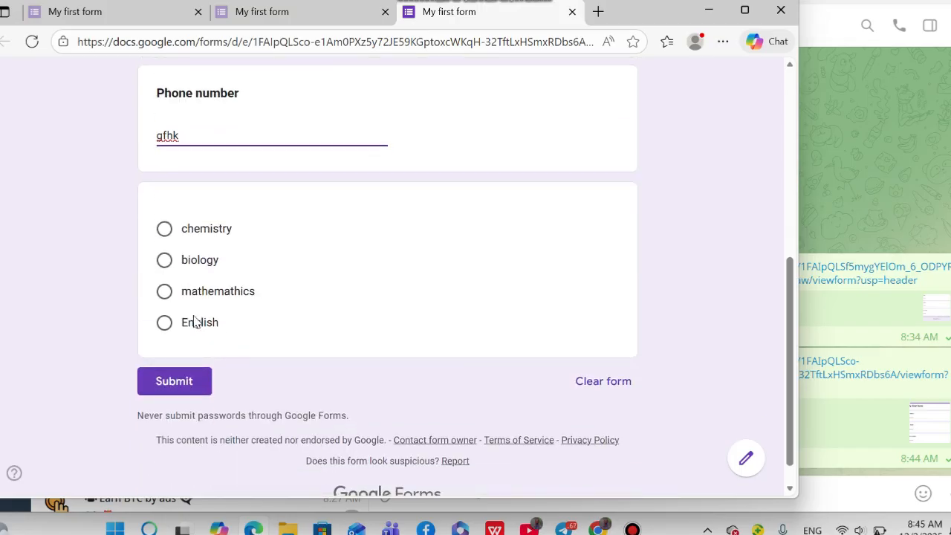
{"action": "left_click", "coordinate": [170, 260]}
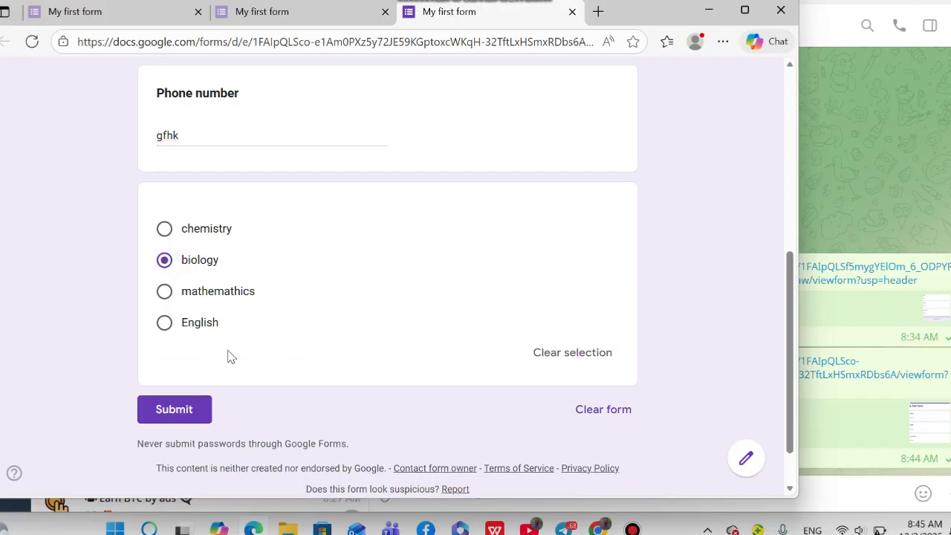
{"action": "left_click", "coordinate": [191, 419]}
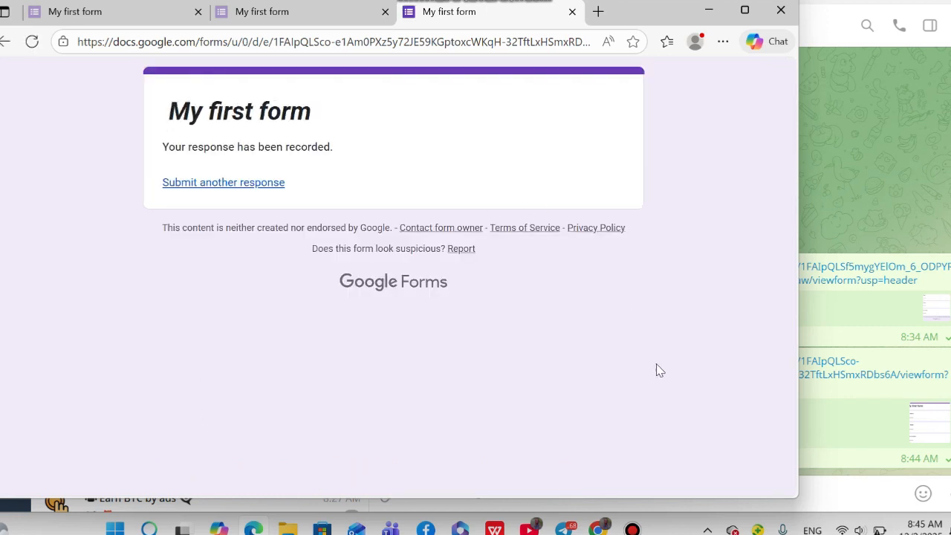
Switch back to the form editor in Chrome and review the response summary, including the answers and the subject chart
{"action": "mouse_move", "coordinate": [600, 529]}
{"action": "left_click", "coordinate": [587, 442]}
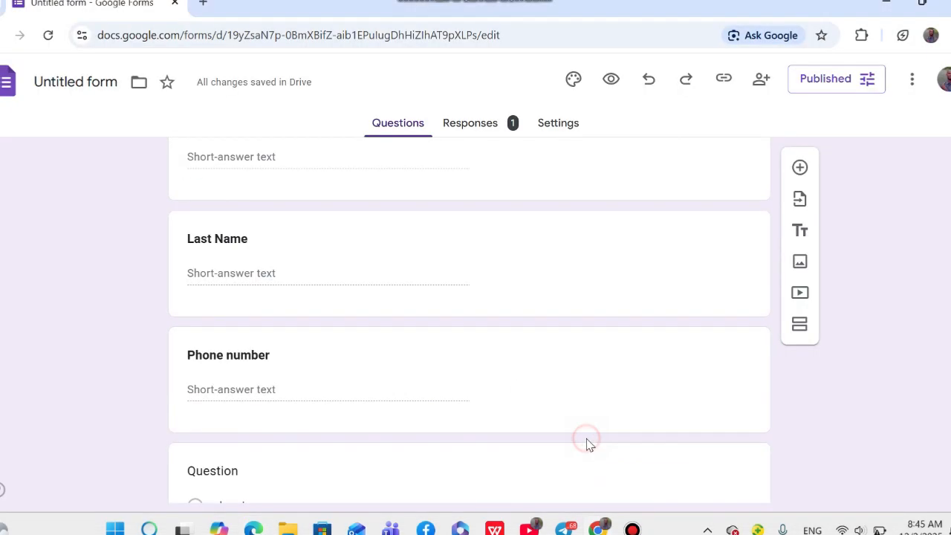
{"action": "left_click", "coordinate": [471, 124]}
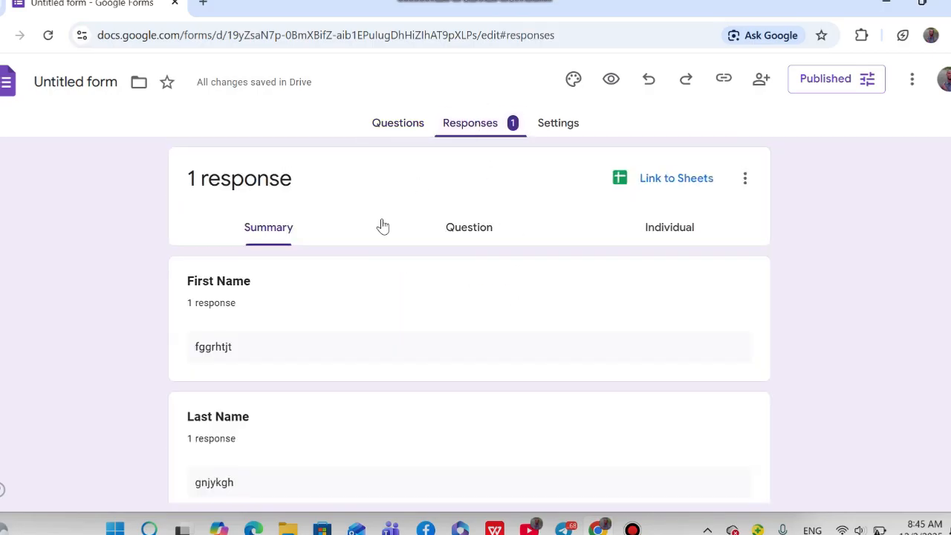
{"action": "scroll", "coordinate": [382, 225], "scroll_direction": "down", "scroll_amount": 3}
{"action": "scroll", "coordinate": [383, 226], "scroll_direction": "up", "scroll_amount": 3}
{"action": "scroll", "coordinate": [257, 350], "scroll_direction": "down", "scroll_amount": 5}
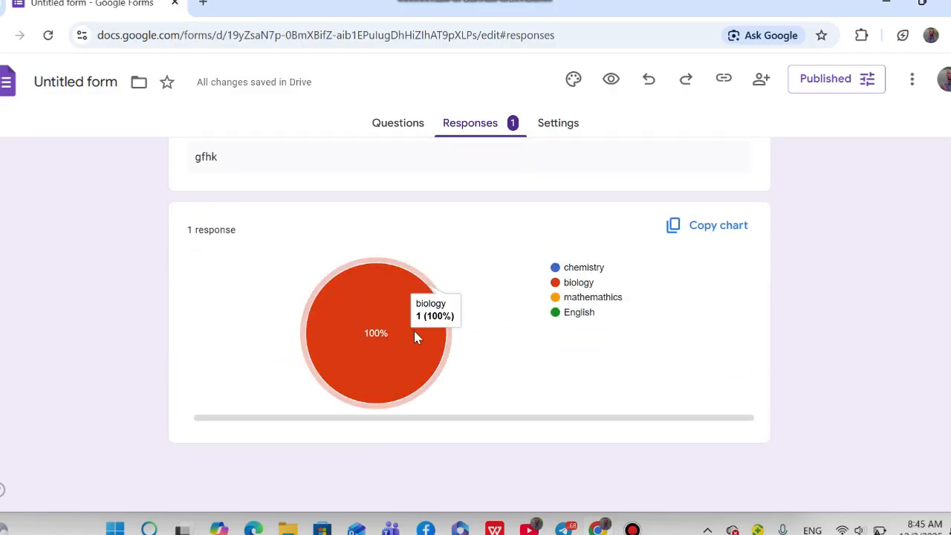
{"action": "scroll", "coordinate": [504, 320], "scroll_direction": "up", "scroll_amount": 5}
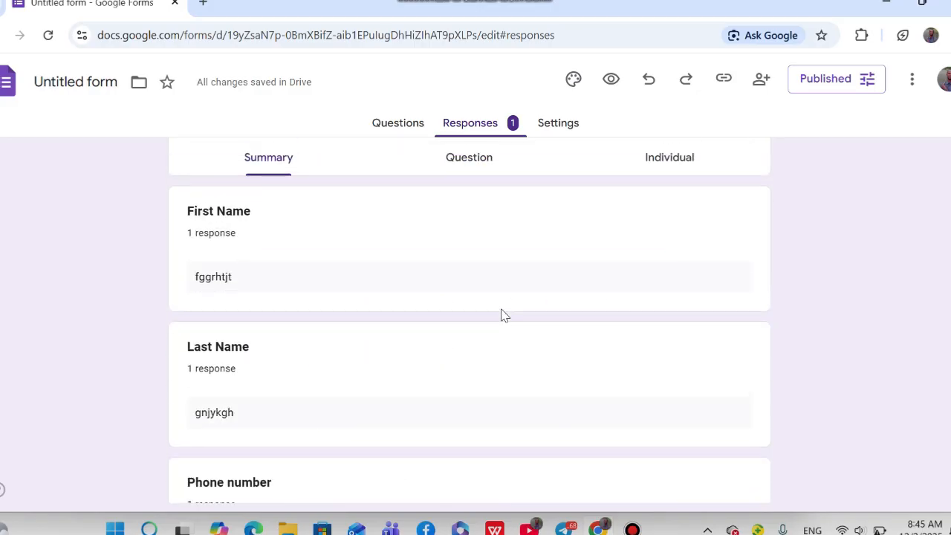
{"action": "scroll", "coordinate": [504, 316], "scroll_direction": "up", "scroll_amount": 1}
{"action": "scroll", "coordinate": [498, 319], "scroll_direction": "down", "scroll_amount": 3}
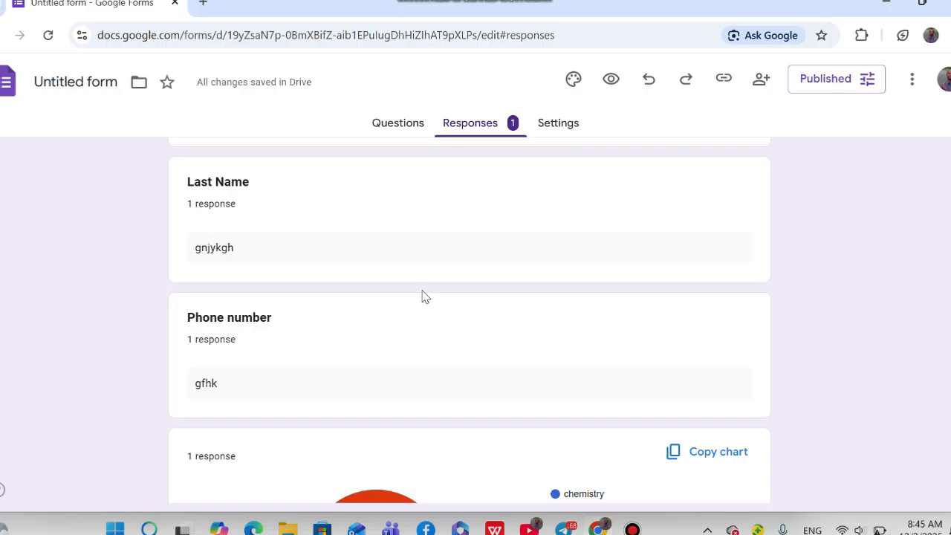
{"action": "mouse_move", "coordinate": [633, 529]}
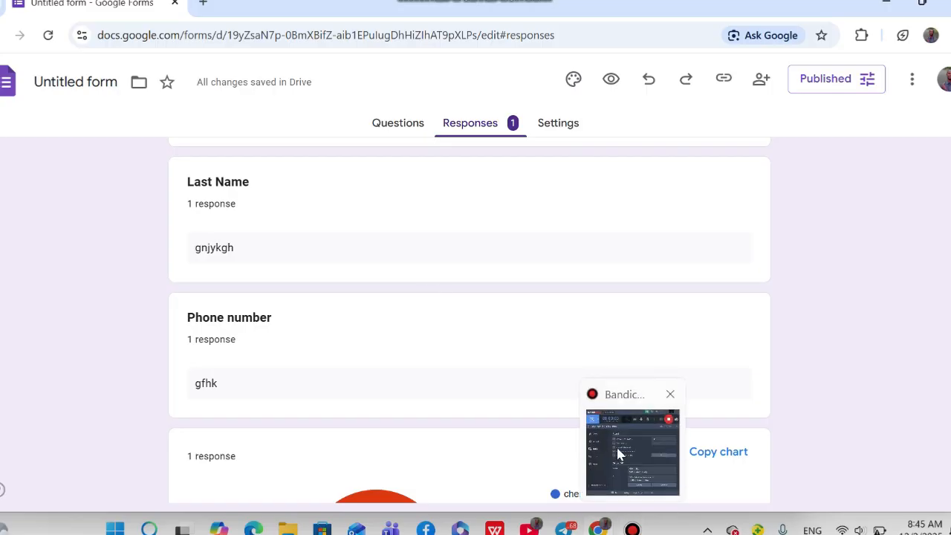